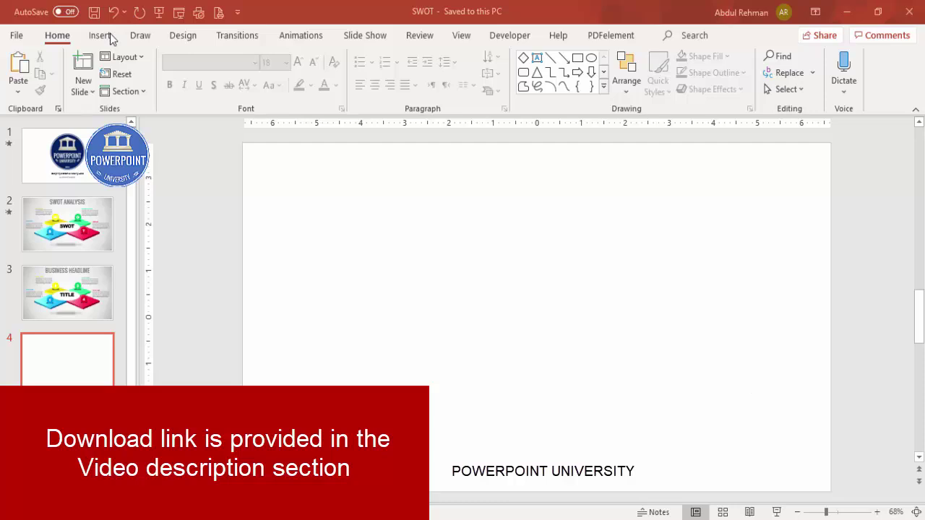
Step: Draw a diamond shape on the blank slide
click(216, 90)
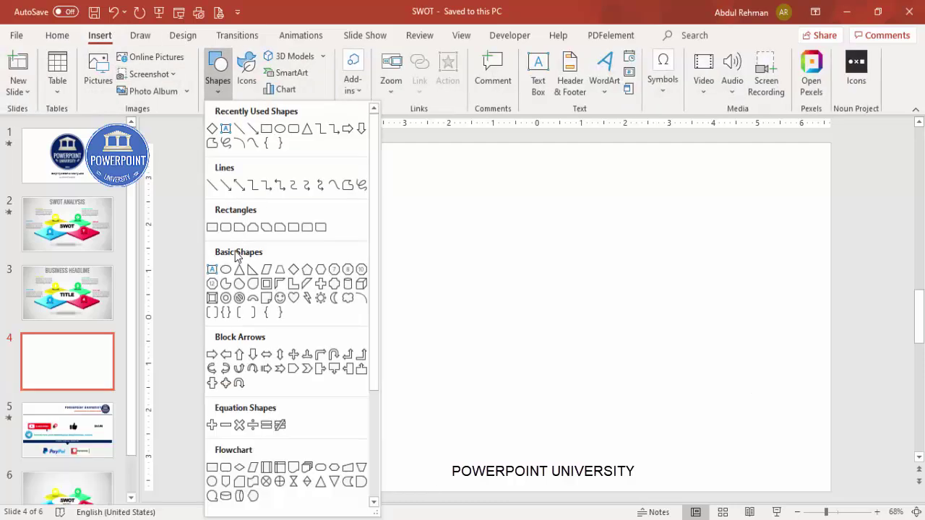
click(293, 271)
drag(350, 297, 504, 390)
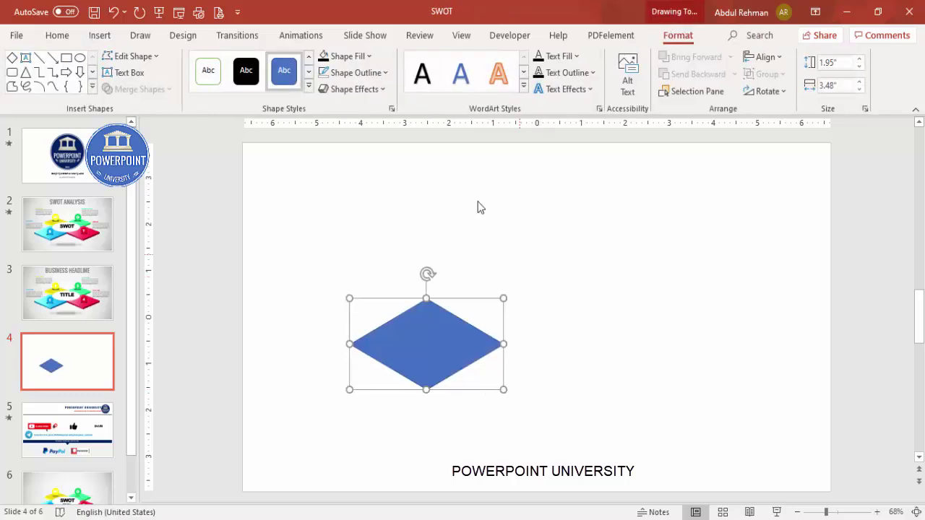
Step: Remove the diamond's outline and fill it with the recent cyan colour
click(359, 75)
click(383, 269)
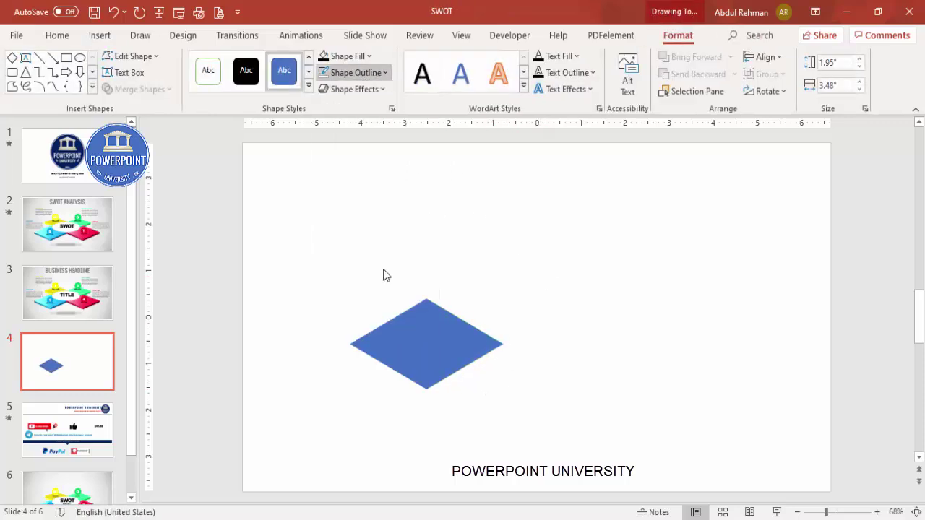
click(360, 57)
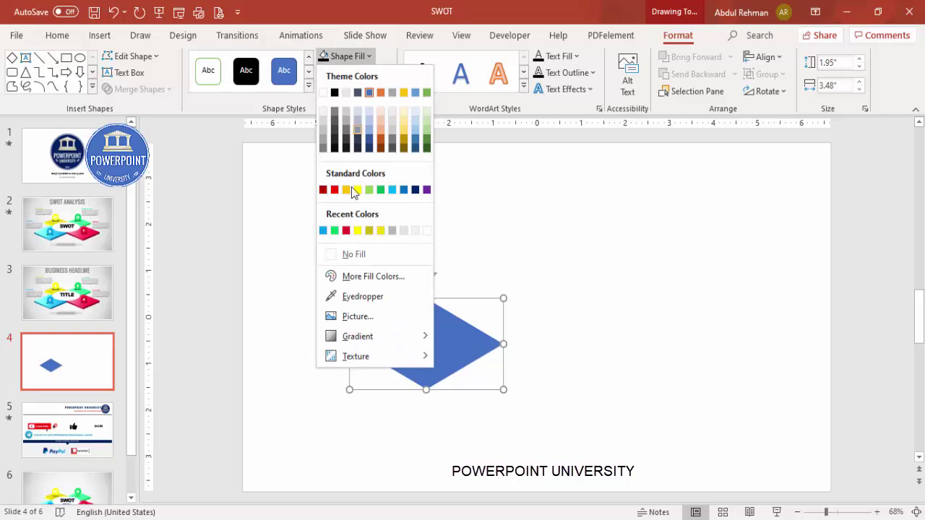
click(323, 231)
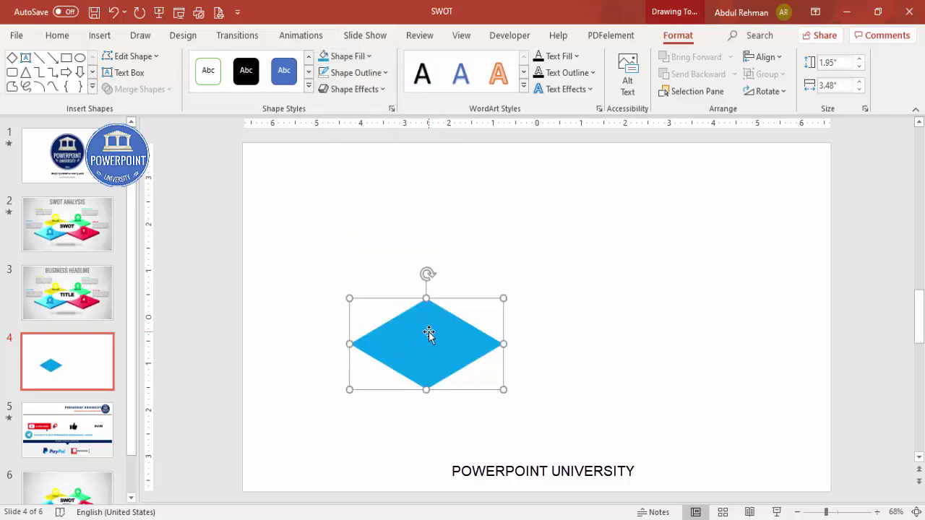
right_click(429, 333)
Step: Give the diamond the Perspective: Relaxed Moderately 3-D rotation preset
click(452, 480)
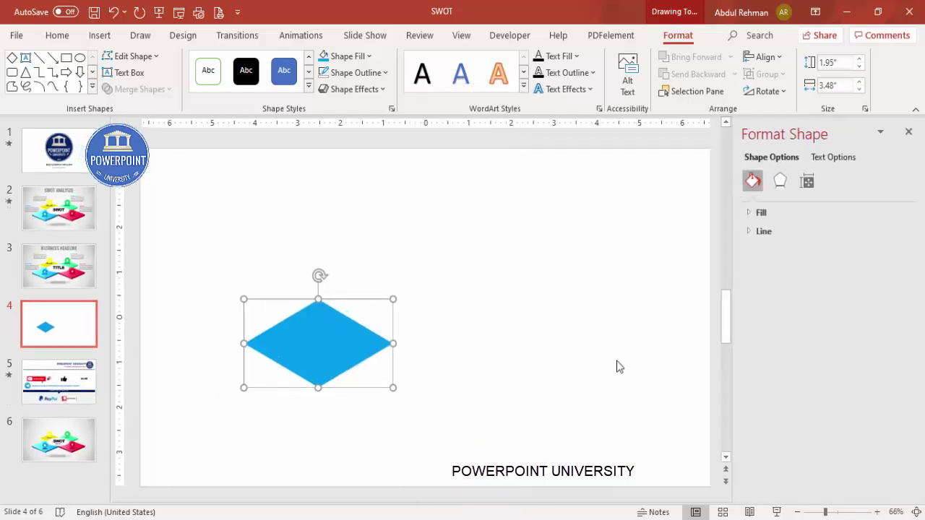
click(787, 186)
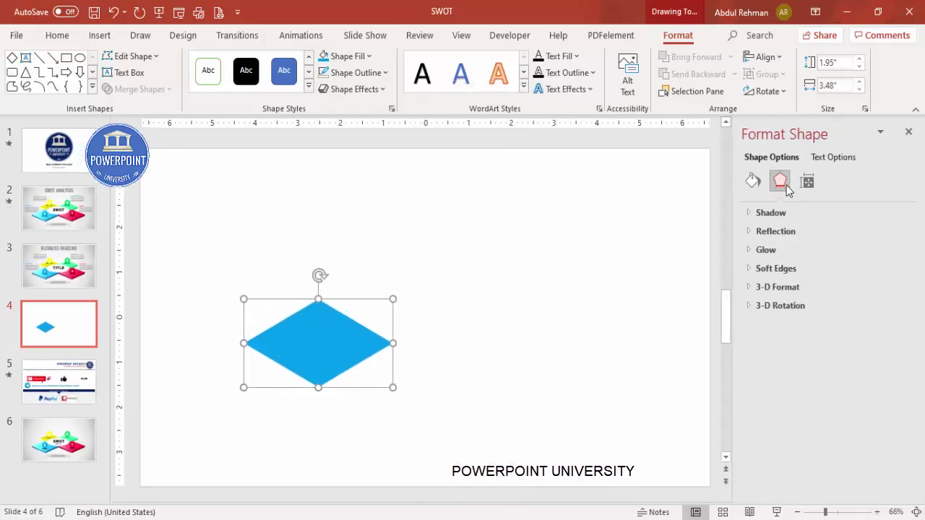
click(749, 308)
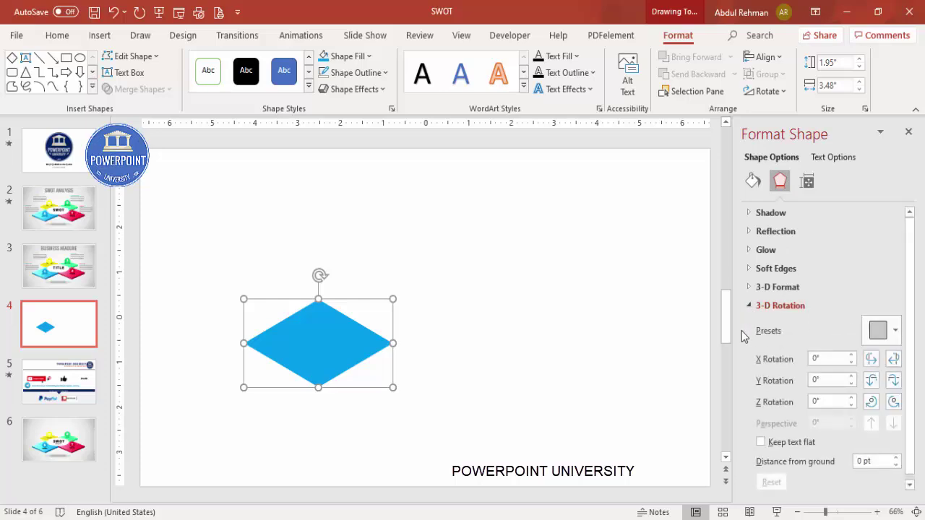
click(879, 333)
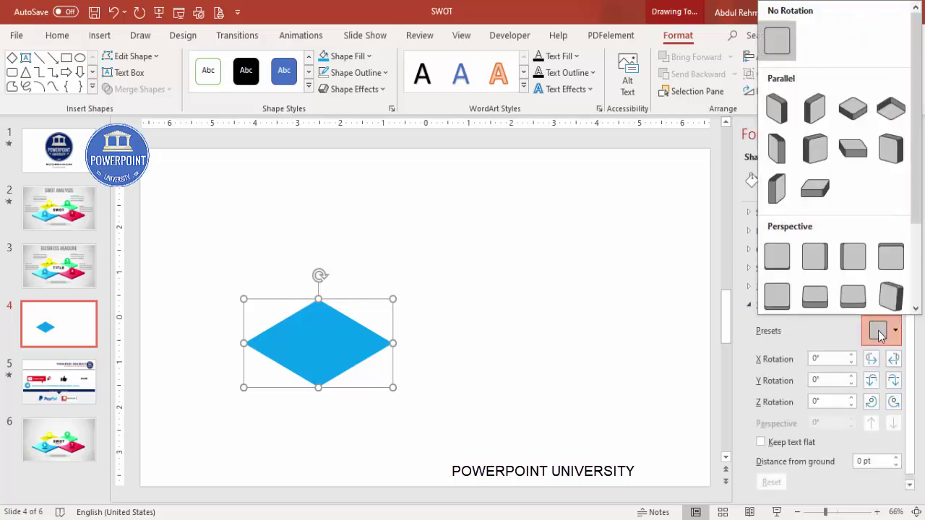
scroll(917, 202, down, 1)
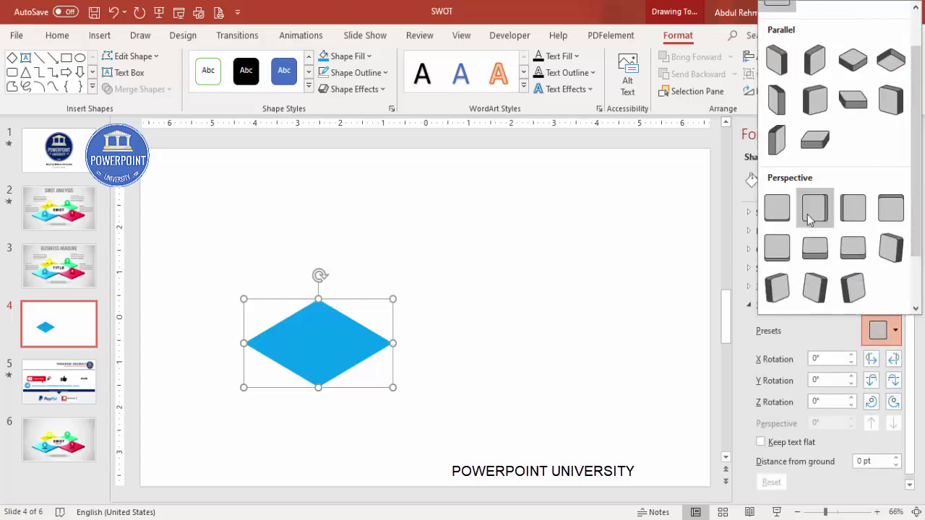
click(818, 250)
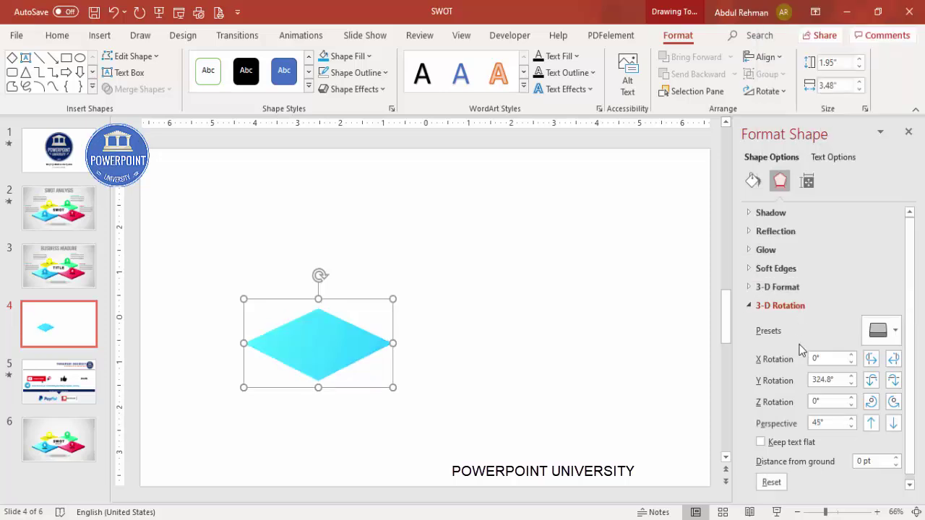
Step: Raise the diamond's 3-D depth to 21 pt
click(784, 289)
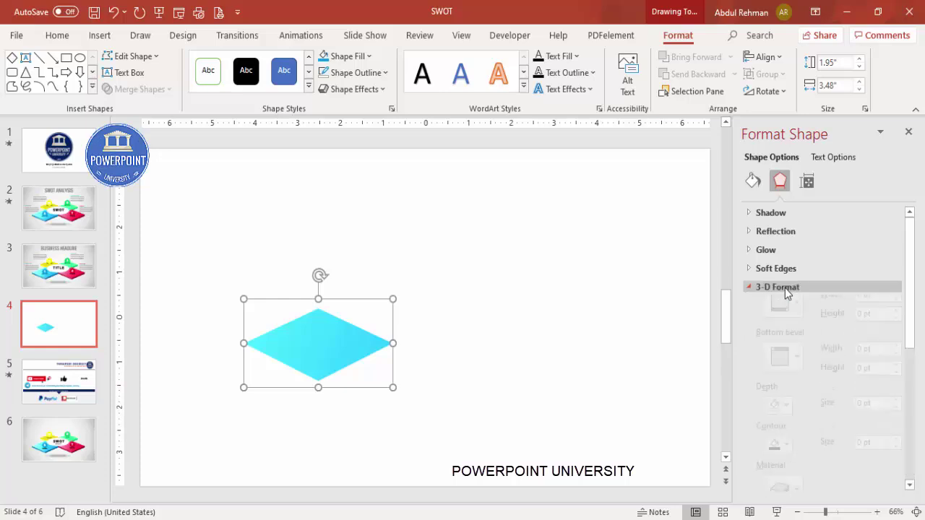
scroll(913, 324, down, 3)
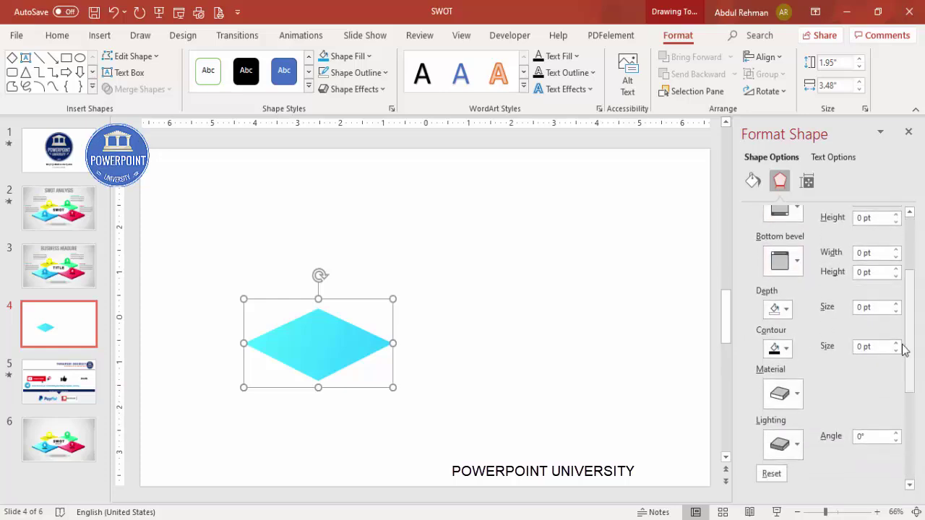
click(896, 304)
click(896, 305)
click(896, 304)
click(895, 304)
click(896, 304)
click(896, 305)
click(896, 304)
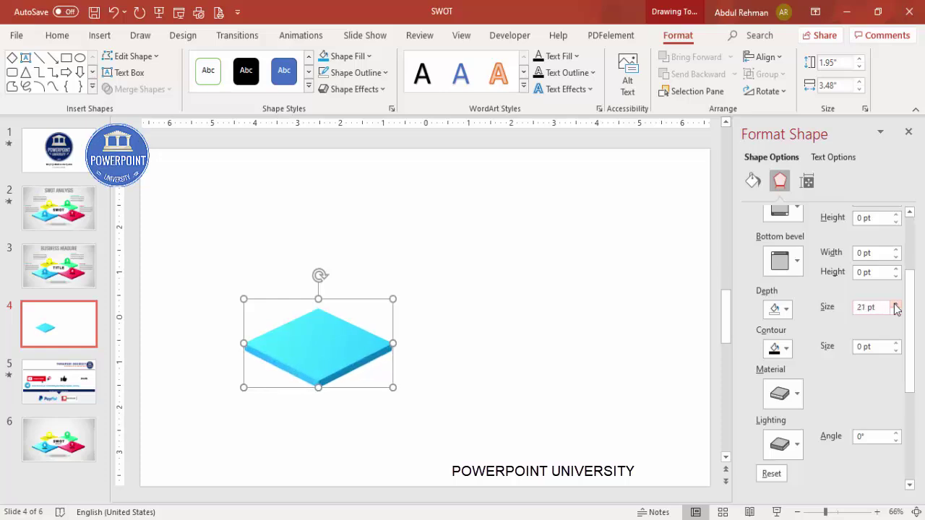
Step: Apply the first Special Effect material to the 3-D tile
click(789, 451)
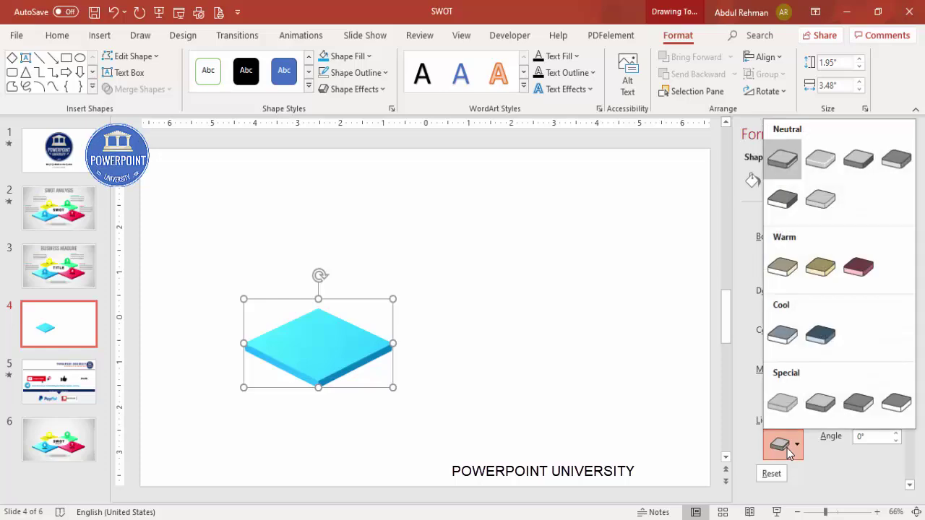
click(784, 161)
click(789, 389)
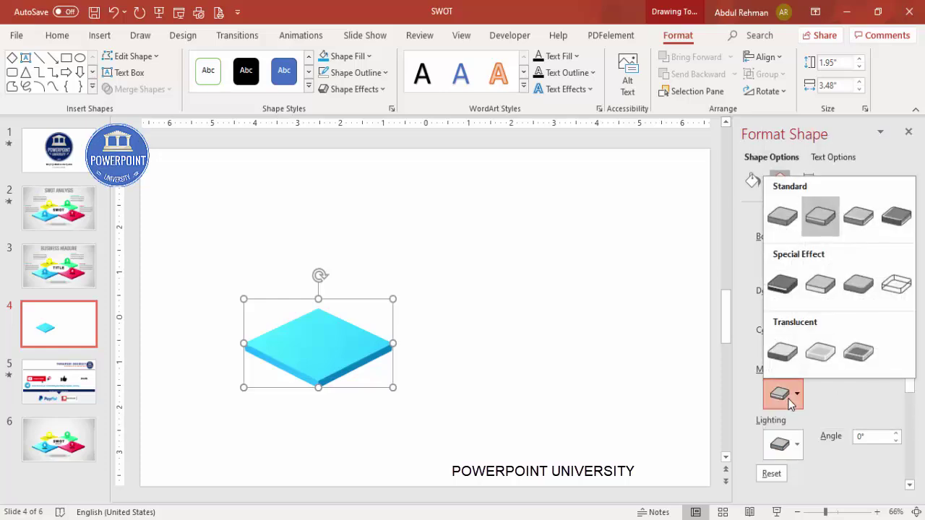
click(785, 351)
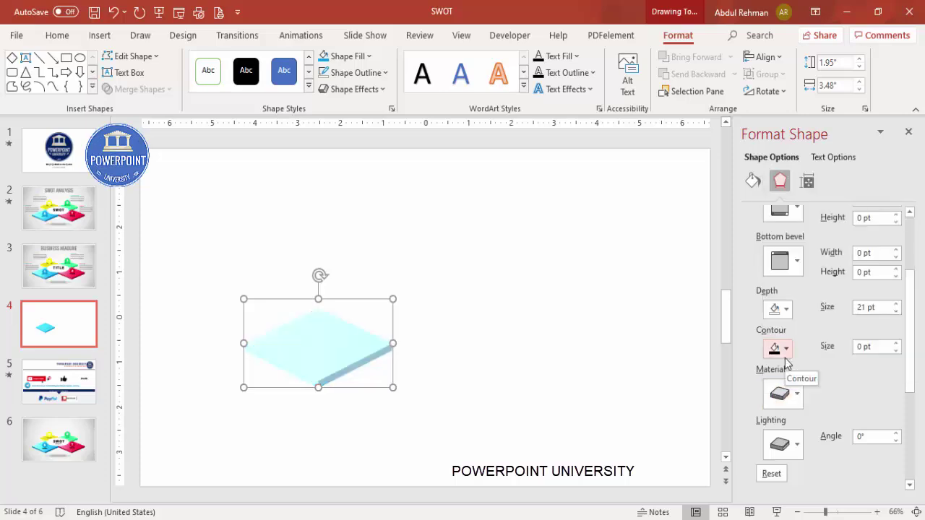
click(789, 396)
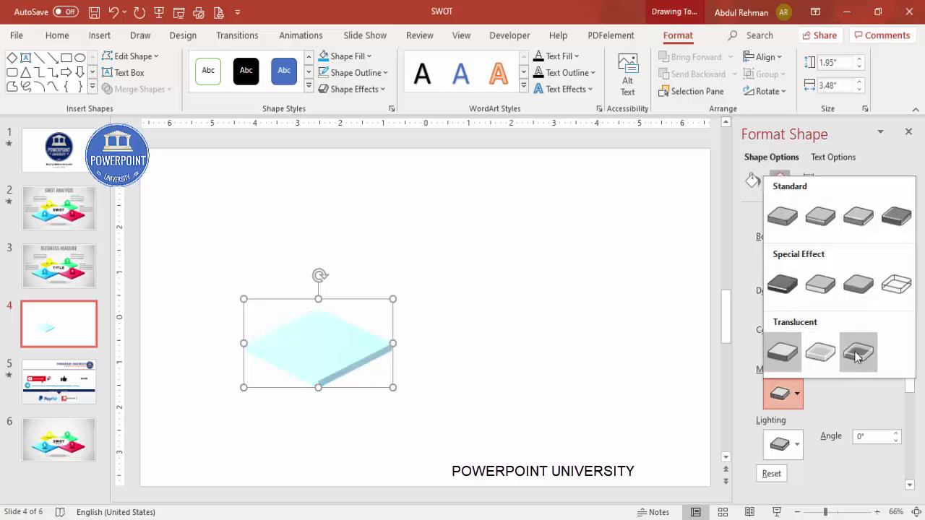
click(788, 288)
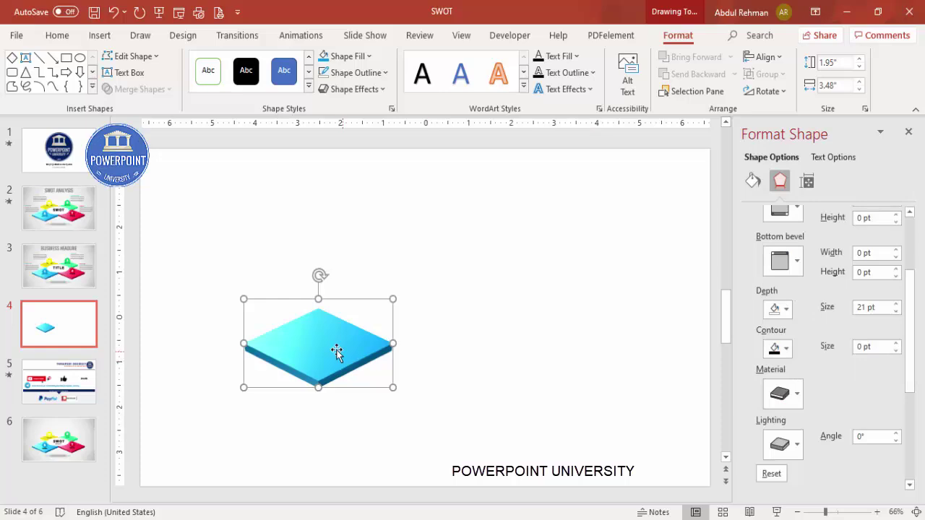
Step: Place a copy of the tile beside the cyan one and colour it crimson
drag(328, 349, 307, 349)
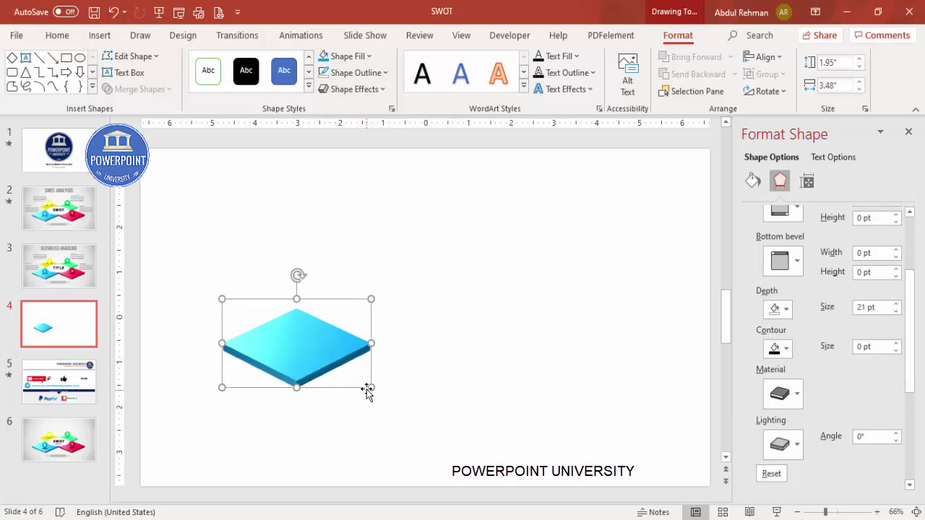
drag(370, 388, 390, 391)
drag(350, 347, 496, 351)
click(754, 182)
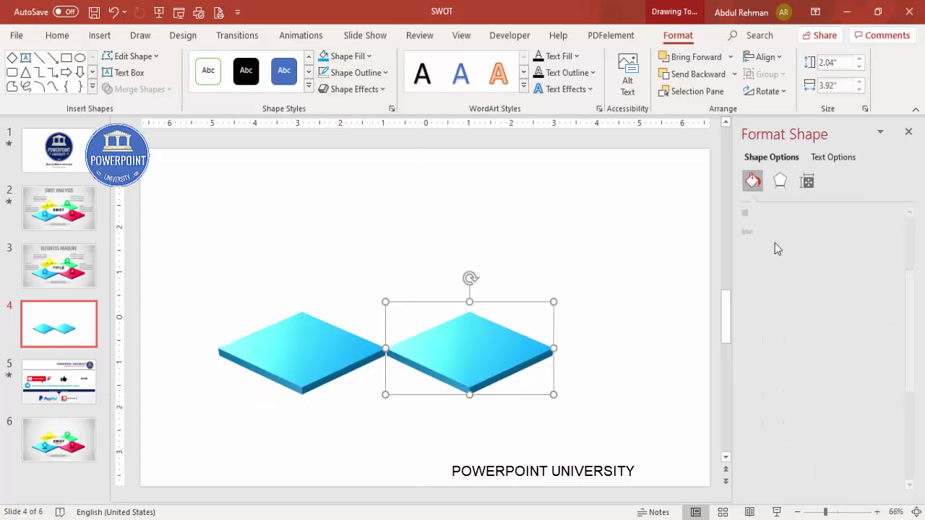
click(774, 214)
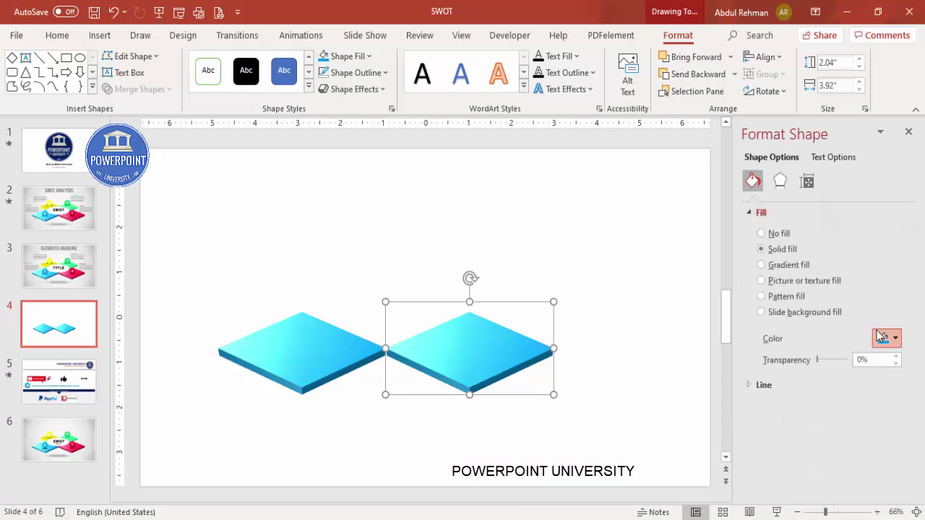
click(883, 336)
click(835, 283)
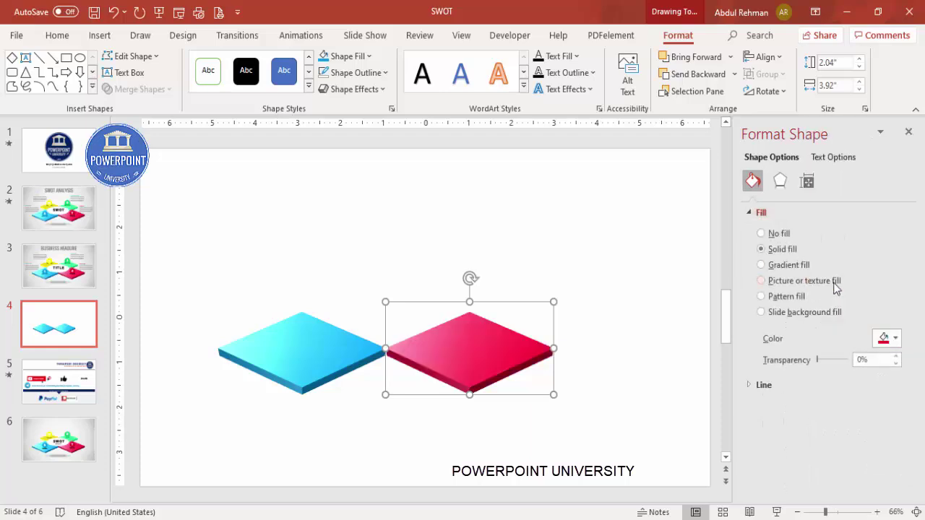
click(615, 277)
Step: Copy the cyan tile upward, shrink it to 1.53 by 3.29 inches, send it backward, and colour it yellow
click(296, 331)
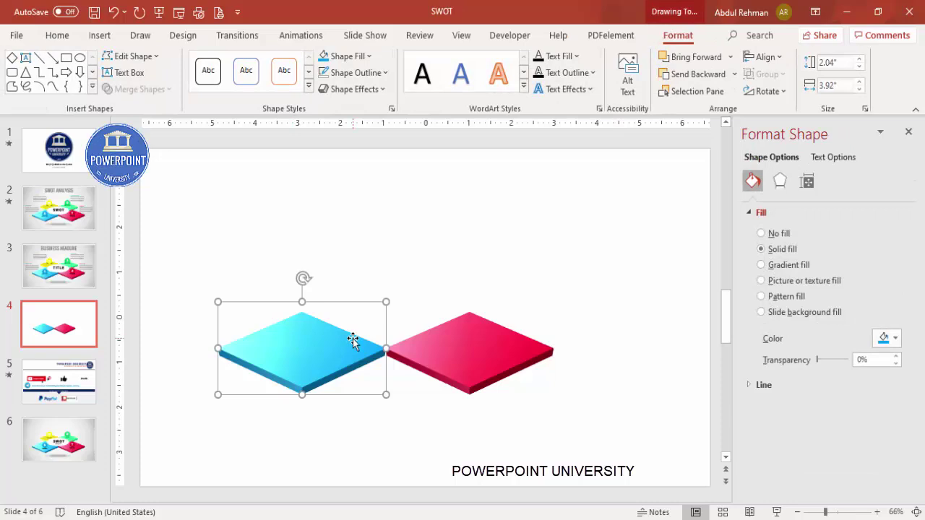
drag(349, 352, 351, 284)
drag(248, 241, 276, 263)
drag(335, 284, 325, 302)
click(734, 74)
click(716, 89)
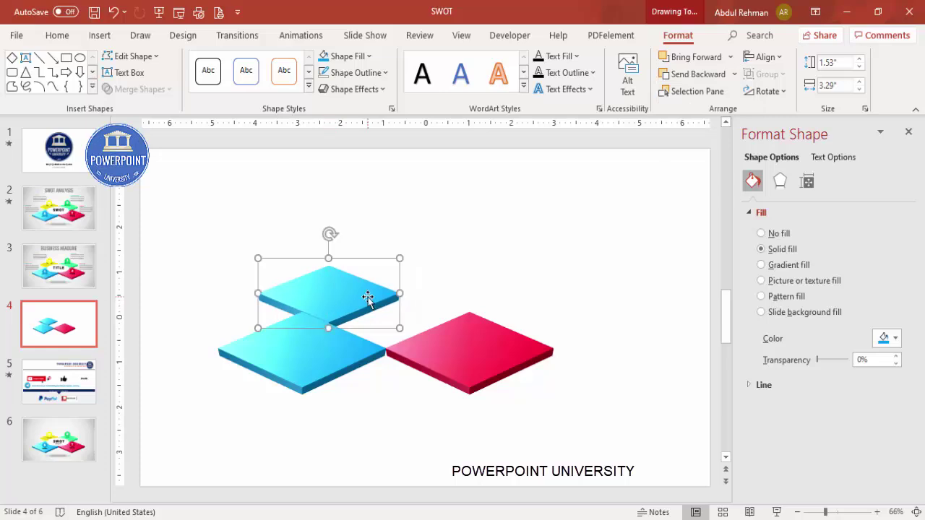
click(368, 57)
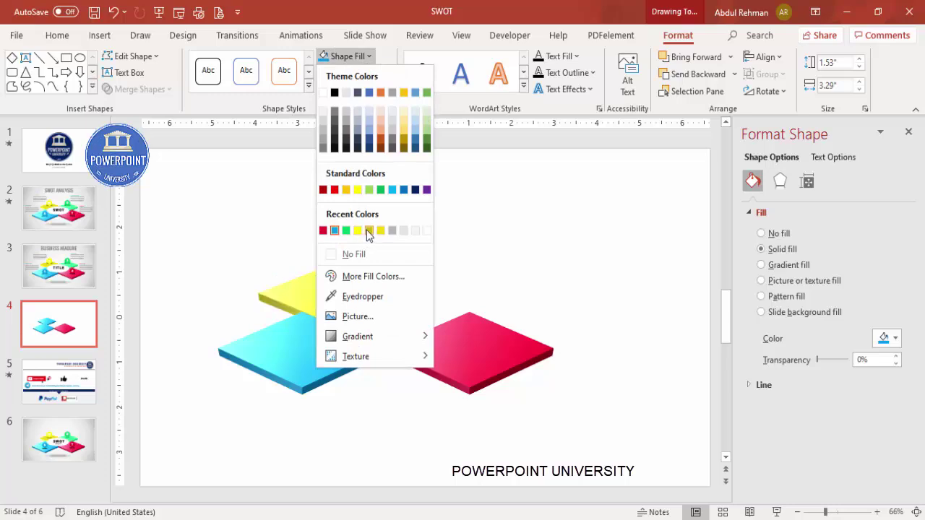
click(369, 231)
Step: Add a second yellow tile up to the right and send it to the back
drag(374, 279, 448, 286)
click(707, 75)
click(735, 73)
click(717, 112)
click(565, 265)
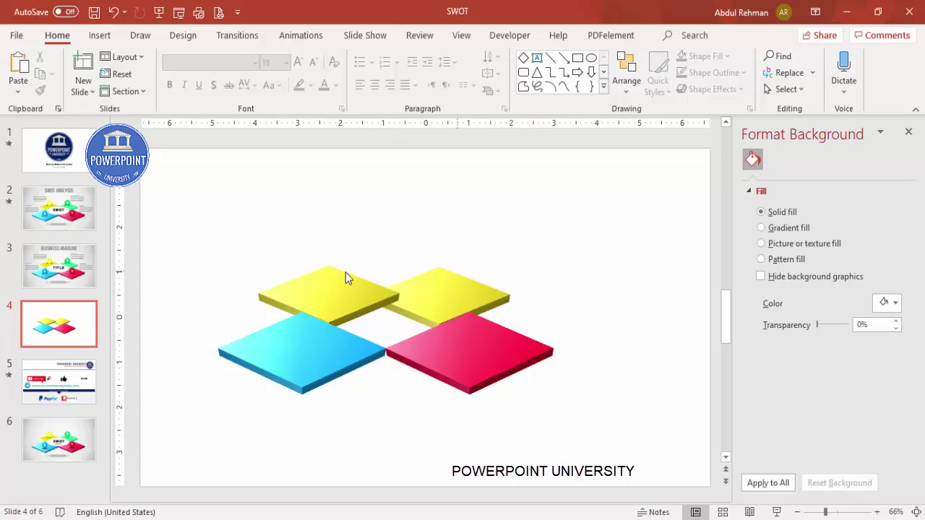
click(99, 35)
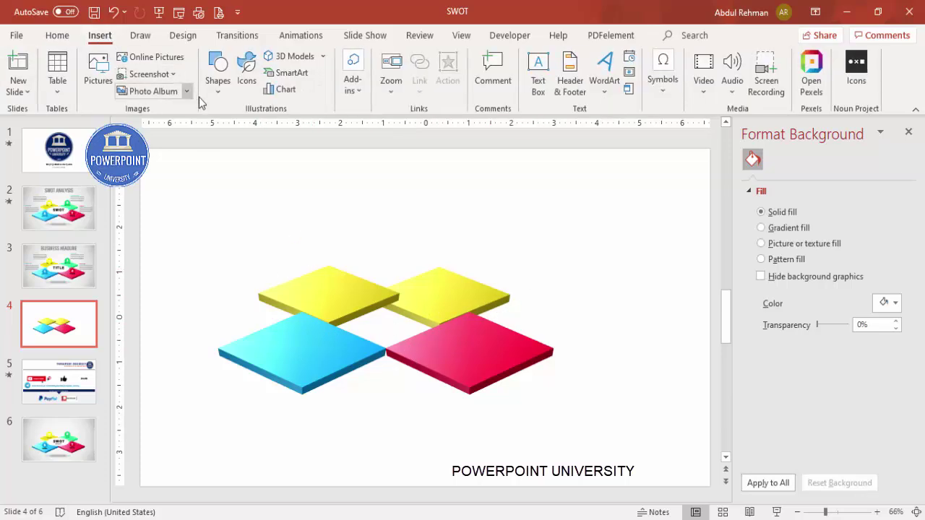
Step: Draw an oval over the centre where the four tiles meet
click(217, 81)
click(216, 272)
drag(301, 292, 459, 350)
drag(402, 313, 404, 313)
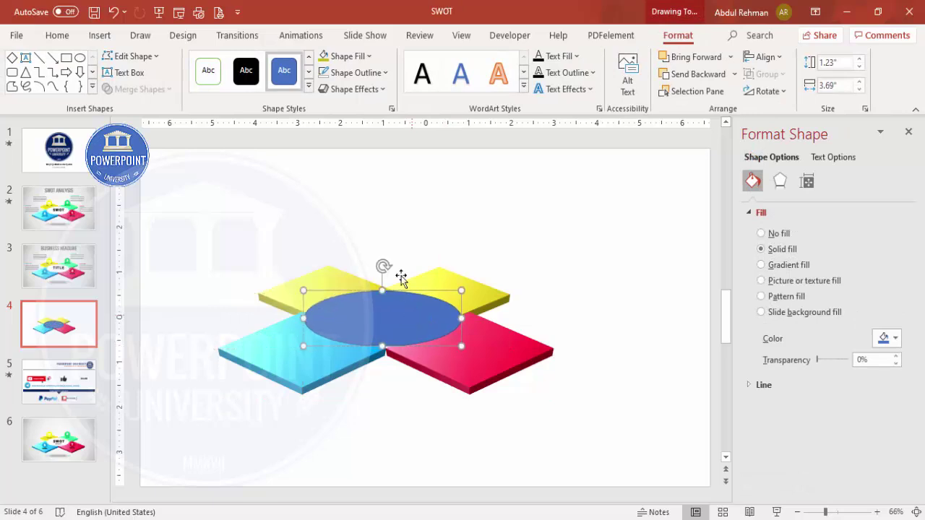
Step: Remove the oval's outline and fill it with white
click(354, 72)
click(363, 271)
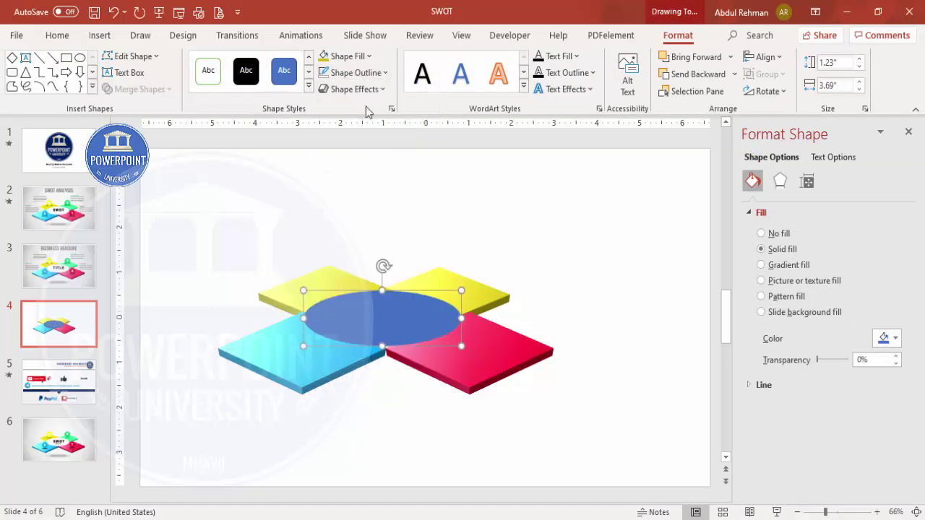
click(346, 56)
click(324, 94)
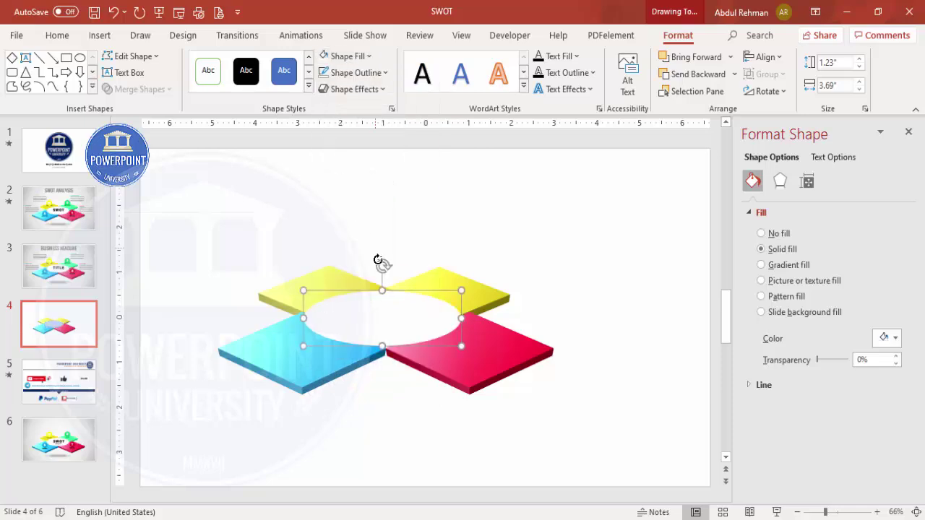
click(553, 240)
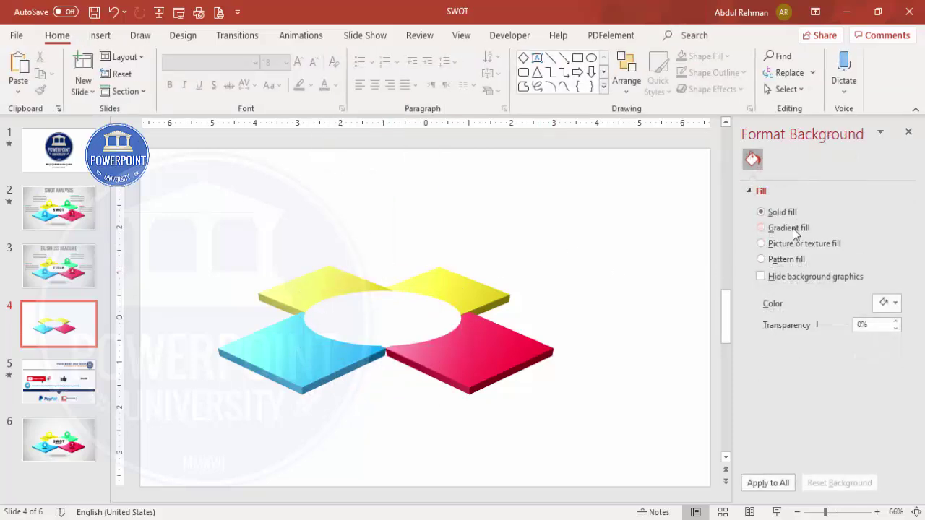
Step: Apply a grey radial gradient background and shift the four-tile diagram right
click(761, 228)
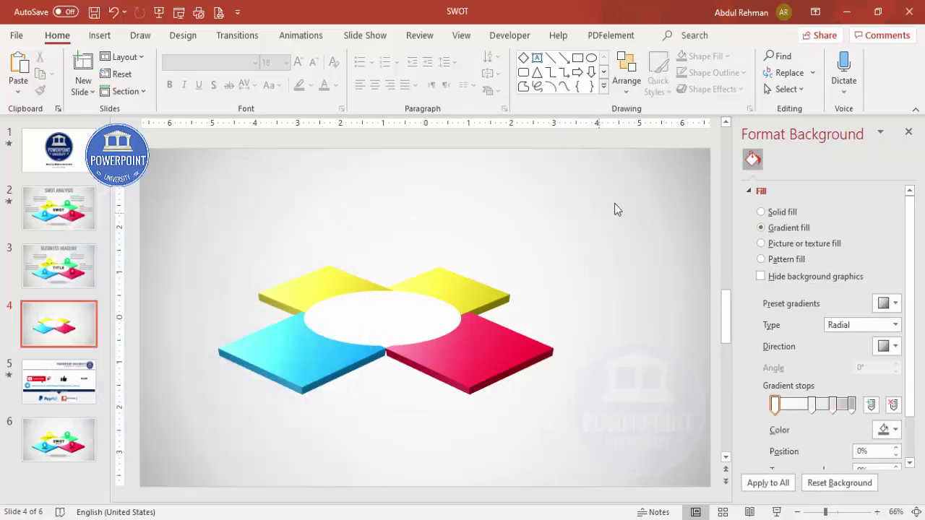
drag(162, 471, 166, 468)
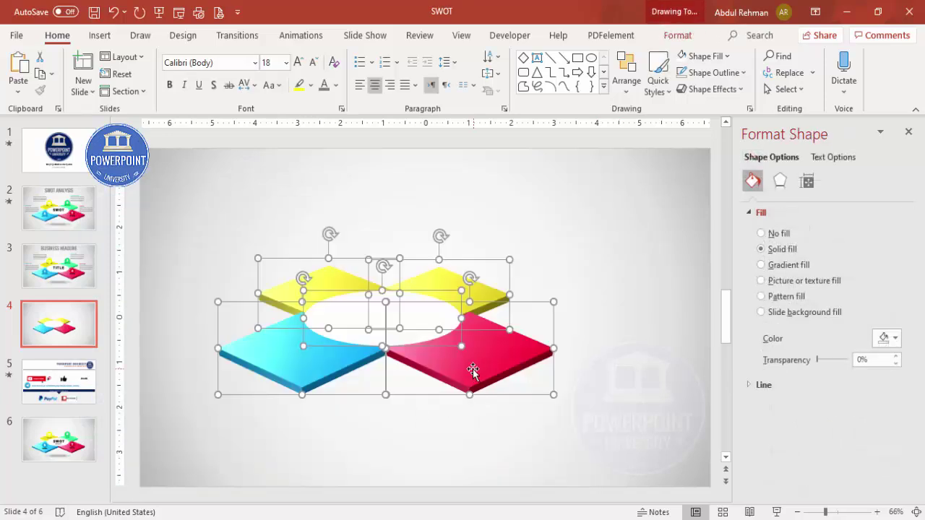
drag(480, 371, 525, 374)
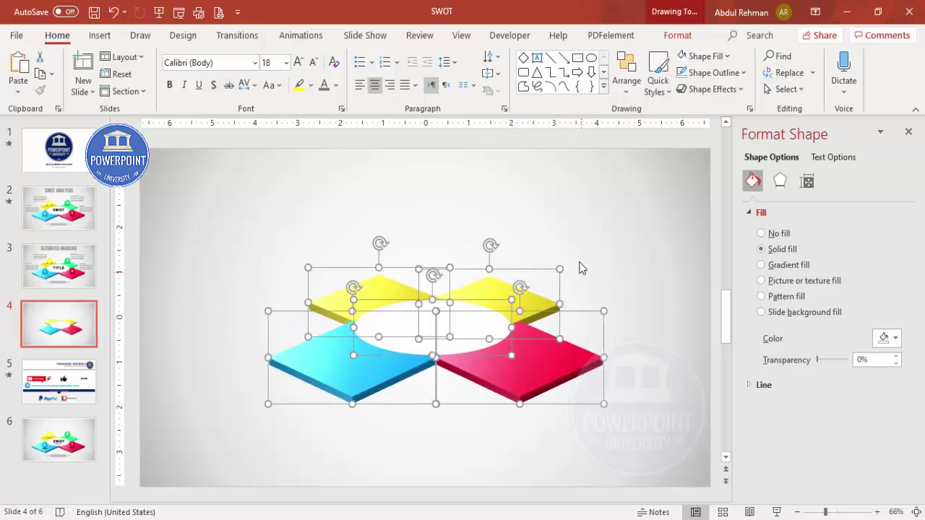
click(582, 268)
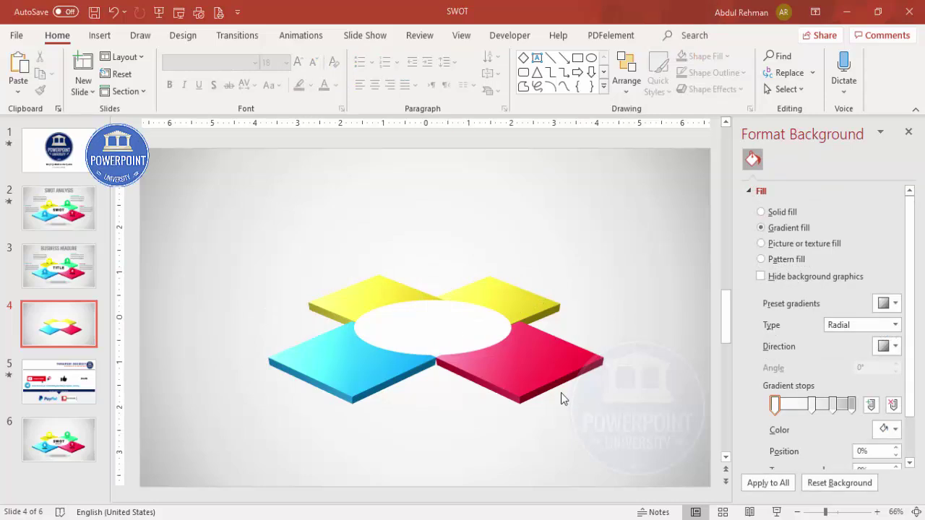
Step: Recolour the top-right tile from yellow to green
click(495, 286)
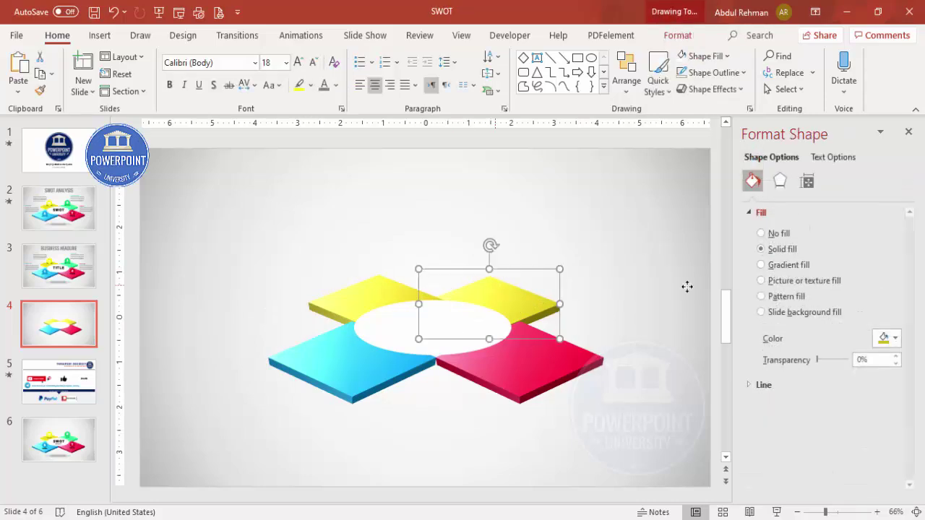
click(886, 340)
click(846, 283)
click(631, 245)
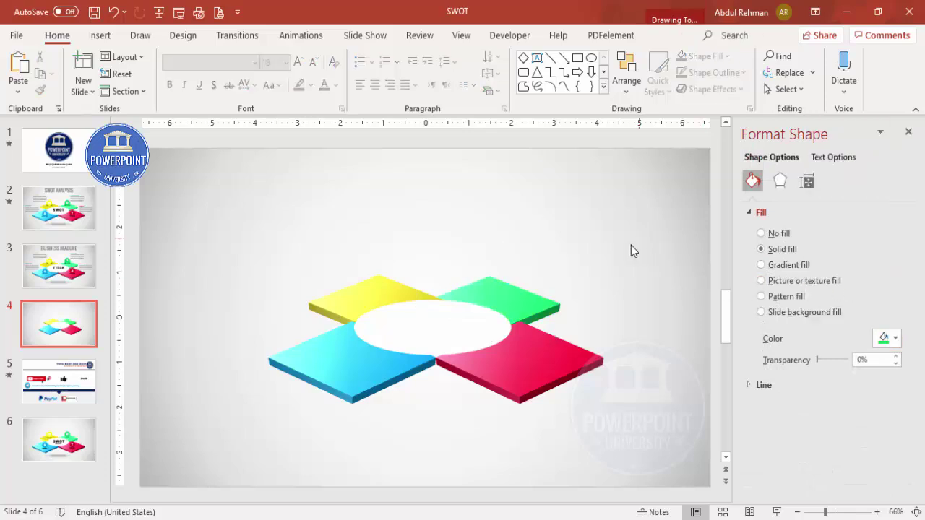
click(99, 35)
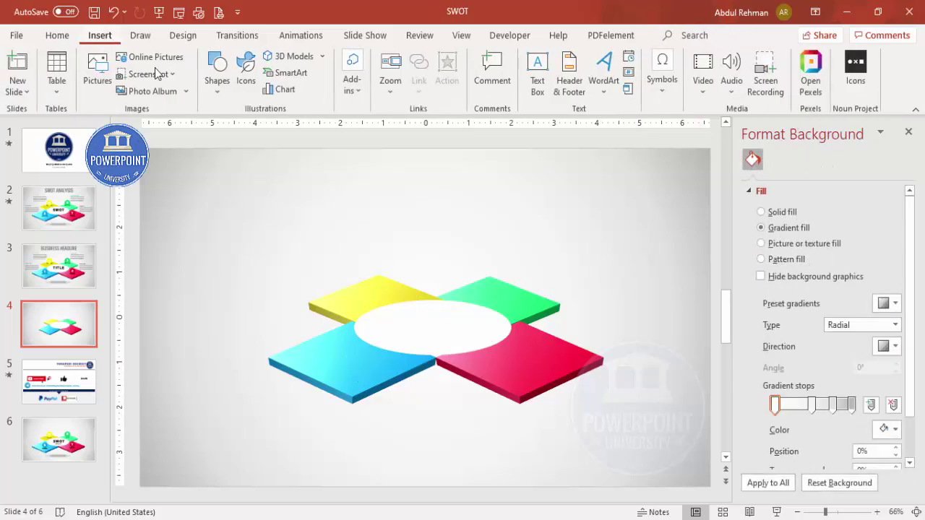
Step: Draw a small borderless blue circle and position it on a tile
click(221, 93)
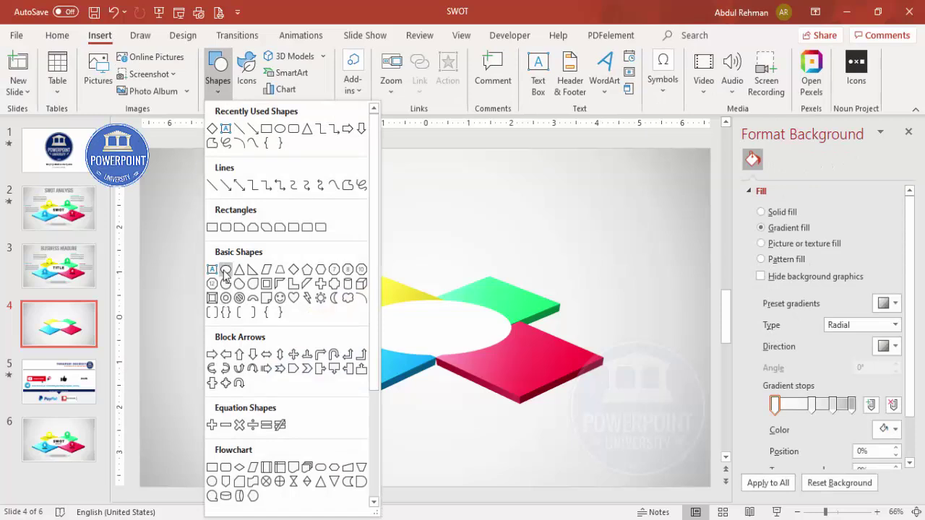
click(226, 303)
mouse_move(329, 340)
mouse_down()
mouse_move(367, 378)
mouse_move(344, 345)
mouse_up()
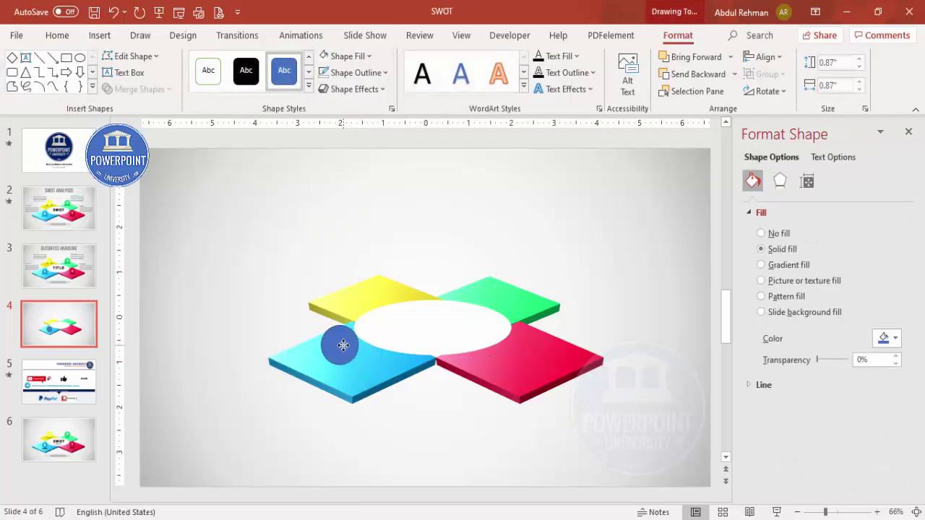
click(361, 72)
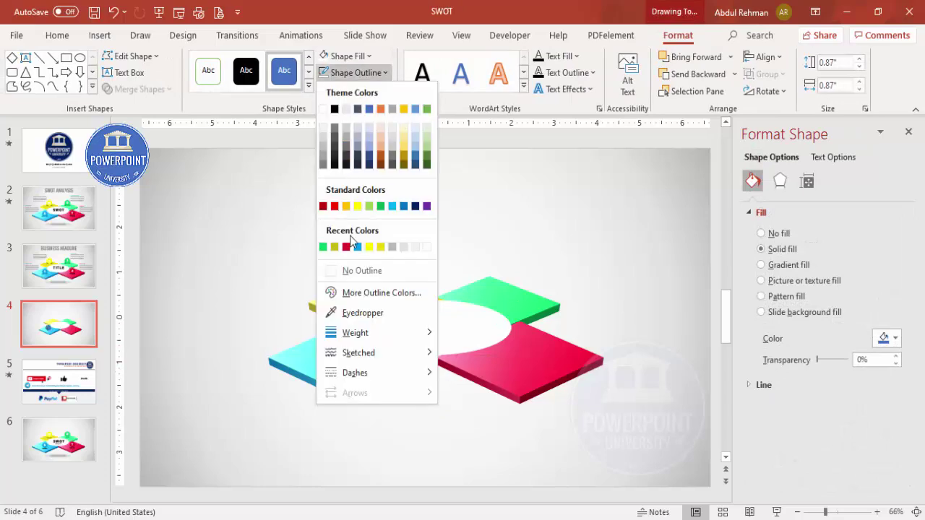
click(355, 271)
click(351, 56)
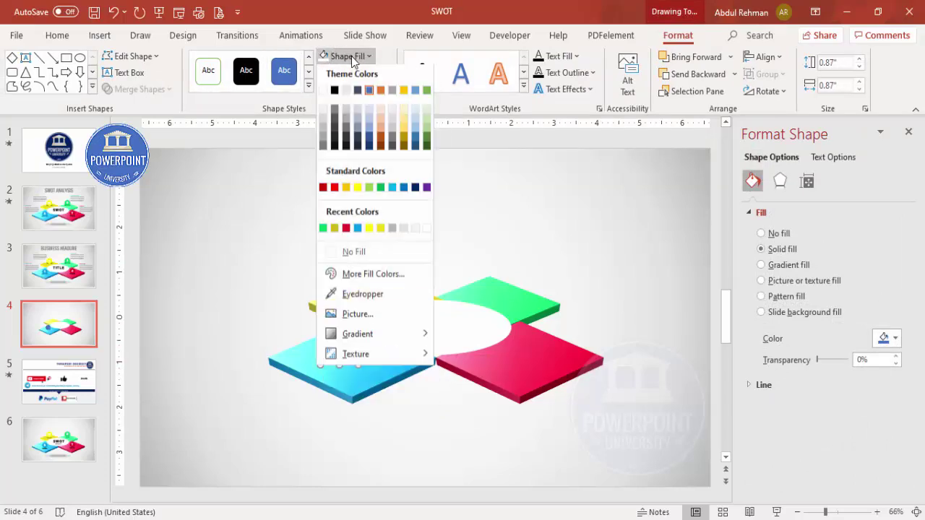
click(358, 231)
drag(336, 356, 505, 282)
Step: Duplicate the blue circle with Ctrl+D and align a circle on each tile
click(345, 361)
key(ctrl+d)
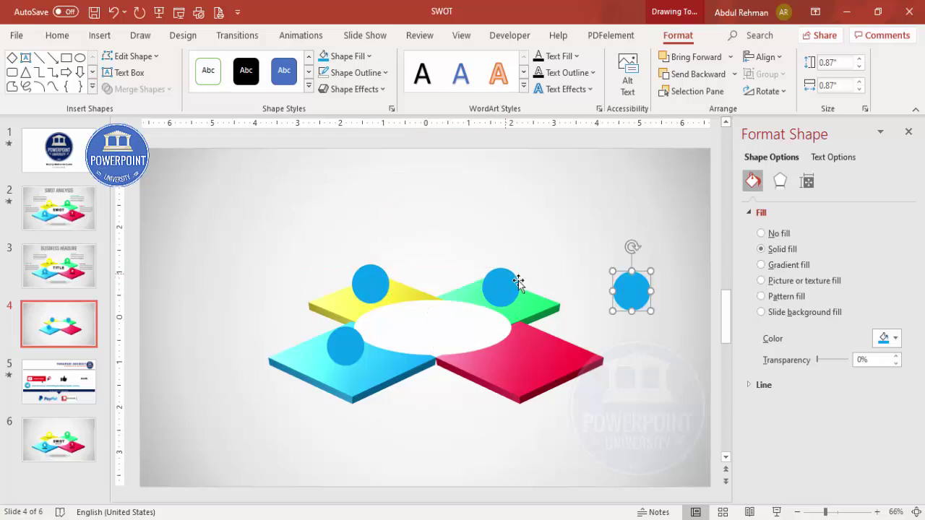
drag(636, 290, 549, 350)
drag(351, 351, 317, 351)
drag(547, 352, 549, 351)
Step: Recolour the circles to match their tiles: yellow, green and red
click(370, 284)
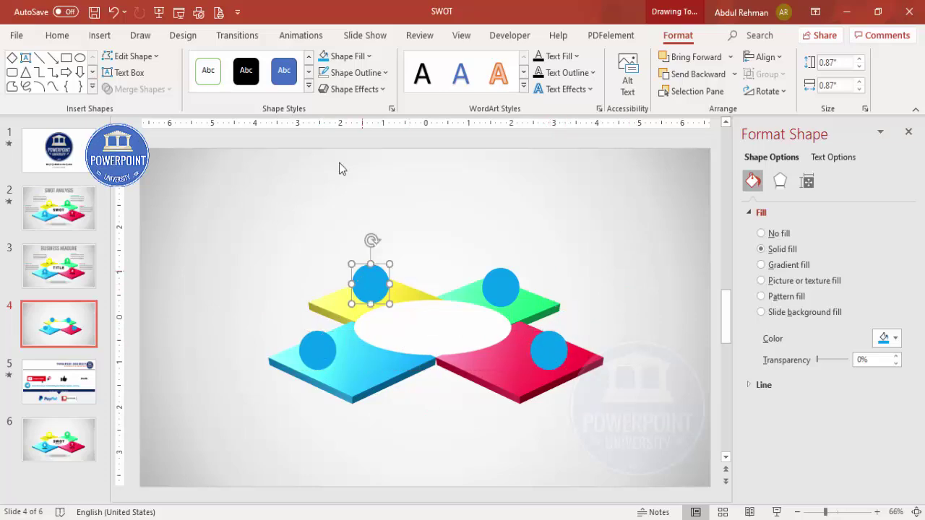
click(359, 59)
click(369, 230)
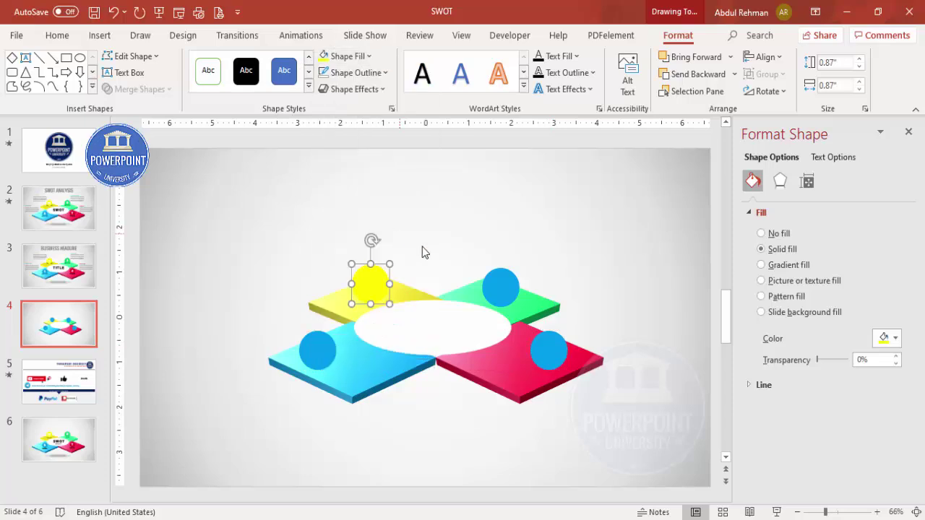
click(507, 280)
click(347, 57)
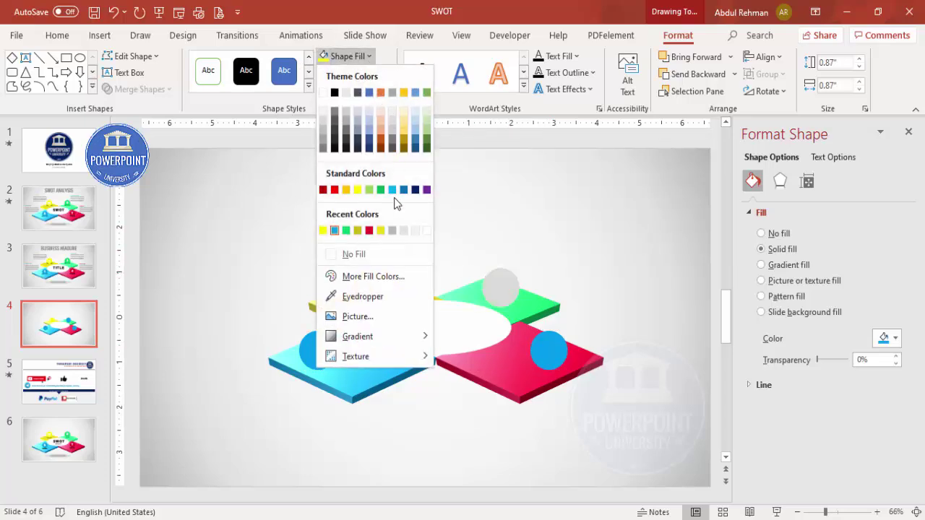
click(346, 230)
click(541, 351)
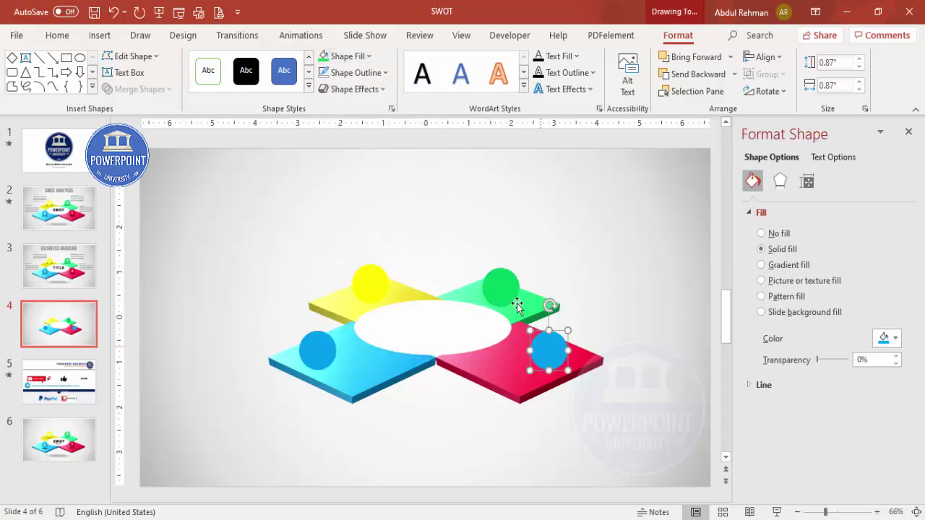
click(355, 57)
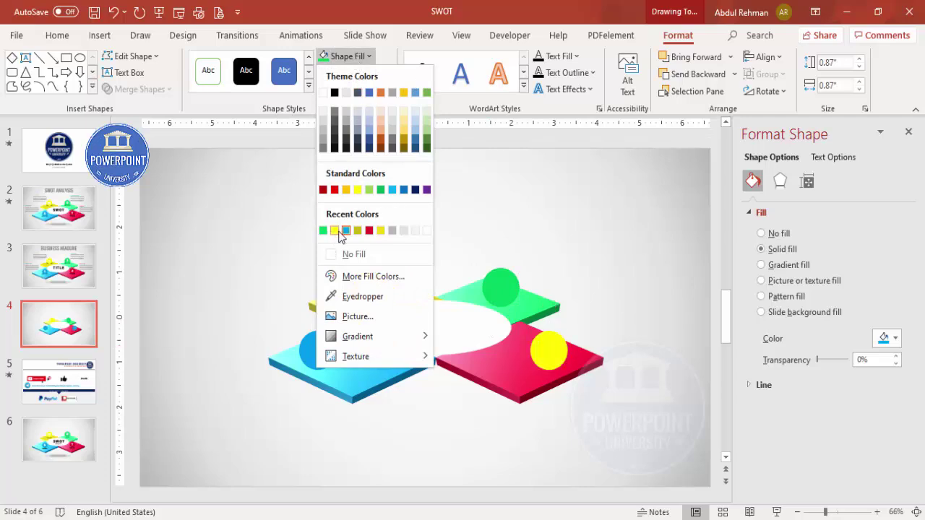
click(369, 231)
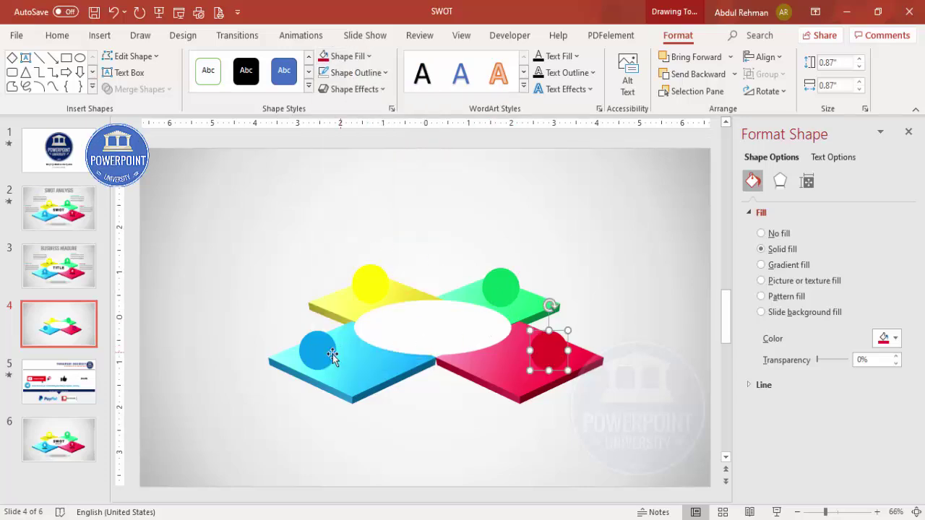
click(376, 422)
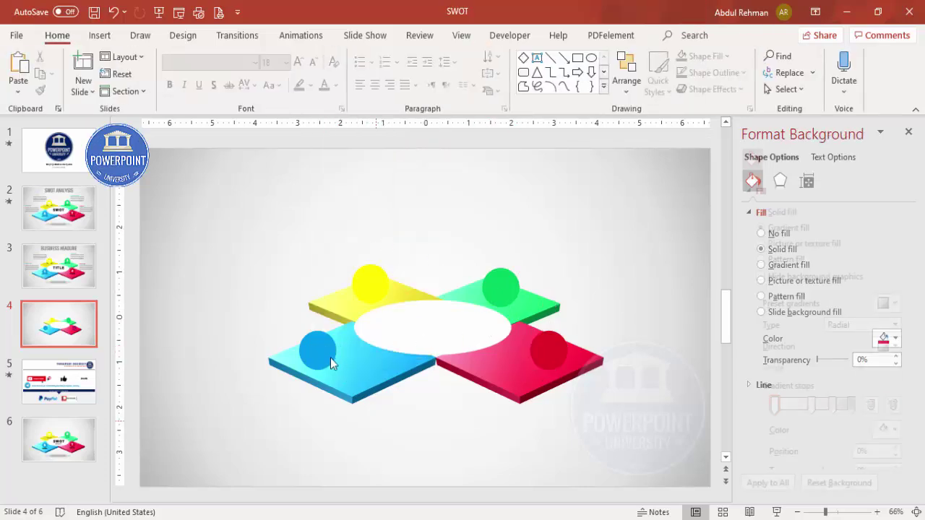
Step: Draw a flat borderless ellipse filled black at 56% transparency
click(100, 35)
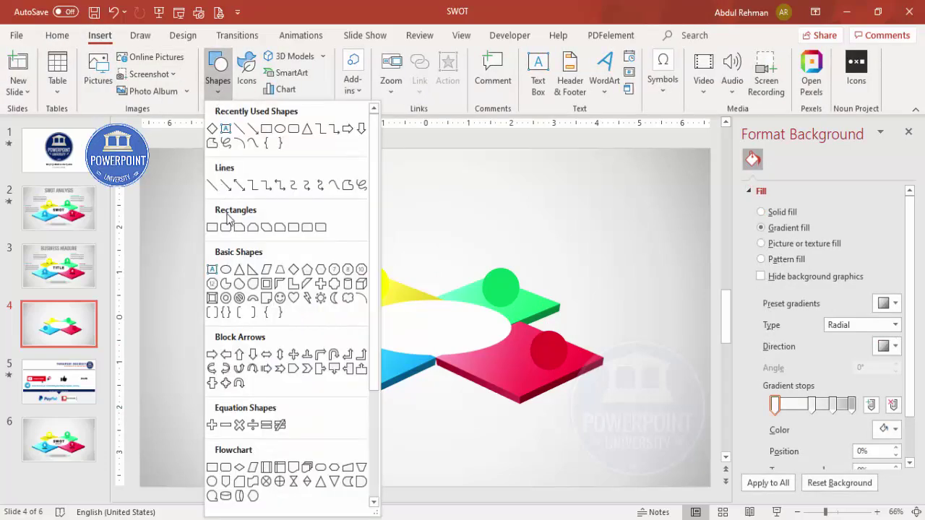
click(226, 269)
drag(238, 227, 317, 240)
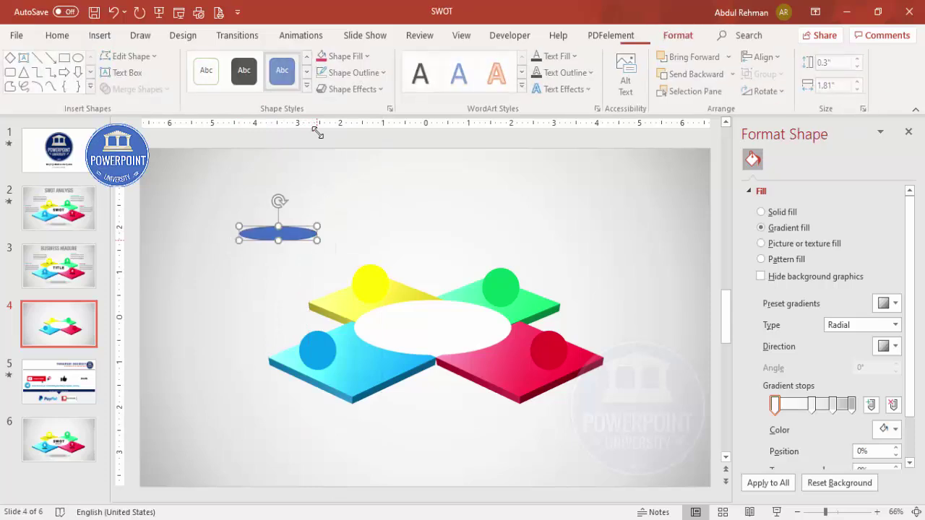
click(381, 73)
click(369, 271)
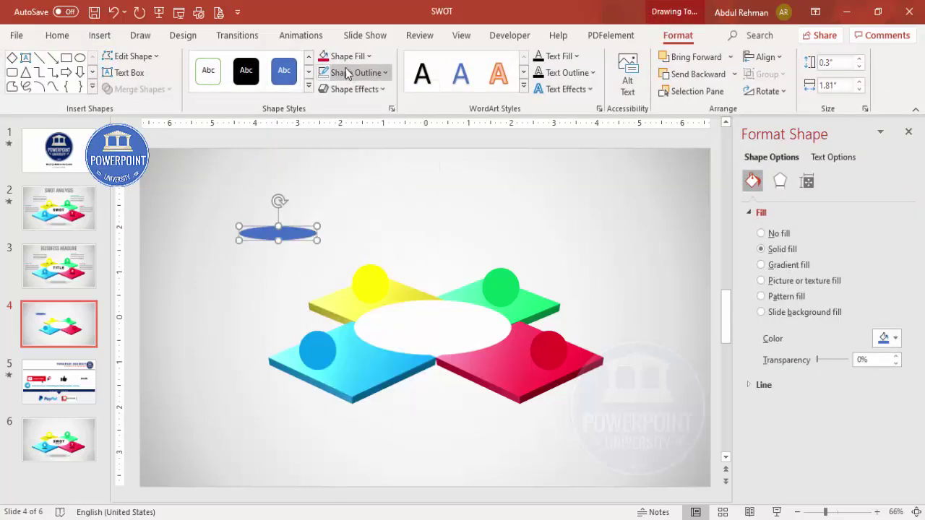
click(346, 56)
click(334, 92)
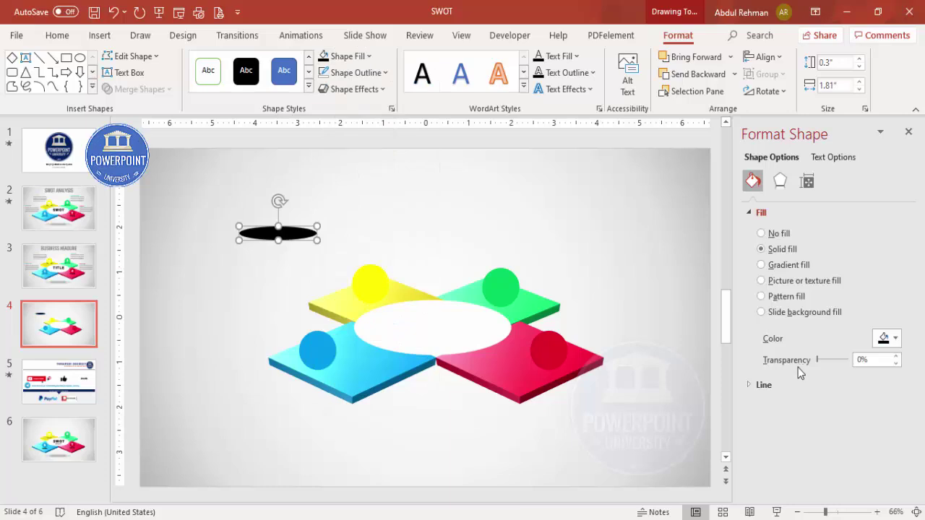
drag(819, 360, 837, 361)
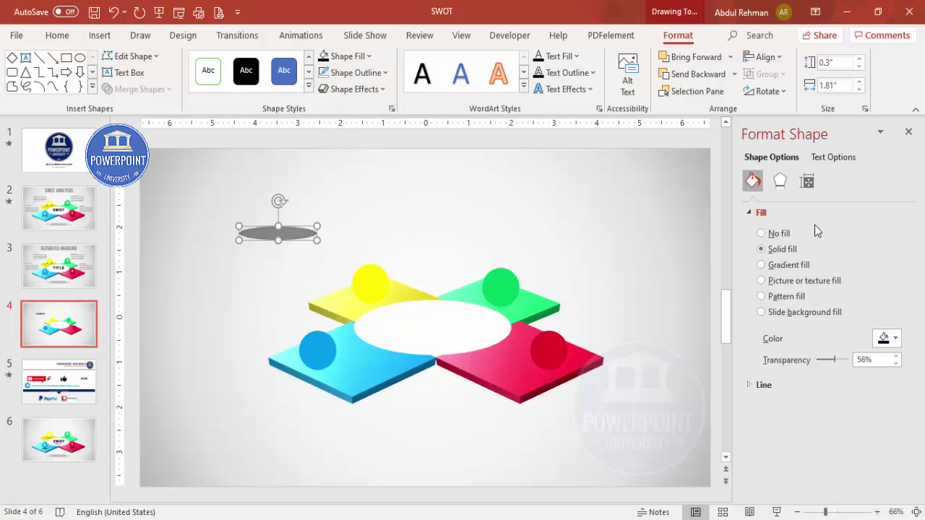
Step: Give the ellipse 15 pt soft edges, make it about 0.66 inch tall, and place it under the blue circle
click(780, 180)
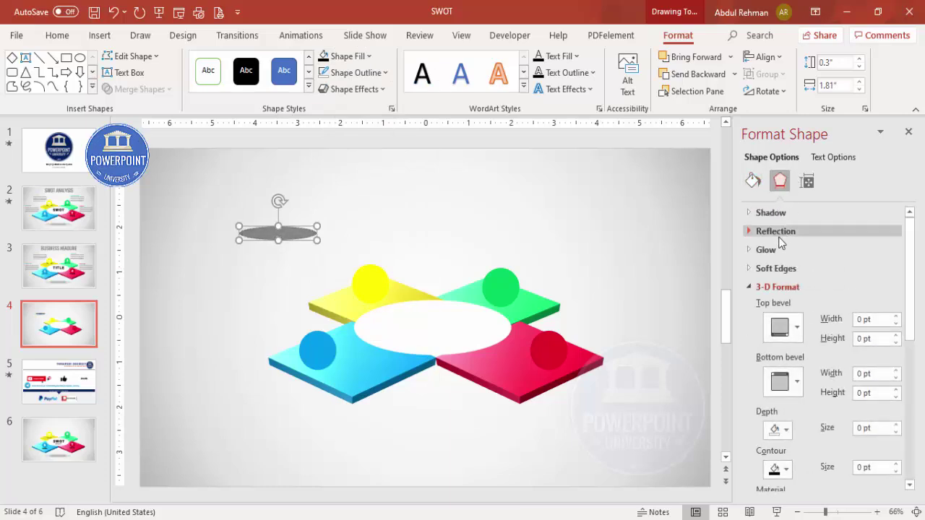
click(782, 268)
click(897, 306)
click(896, 306)
double_click(896, 313)
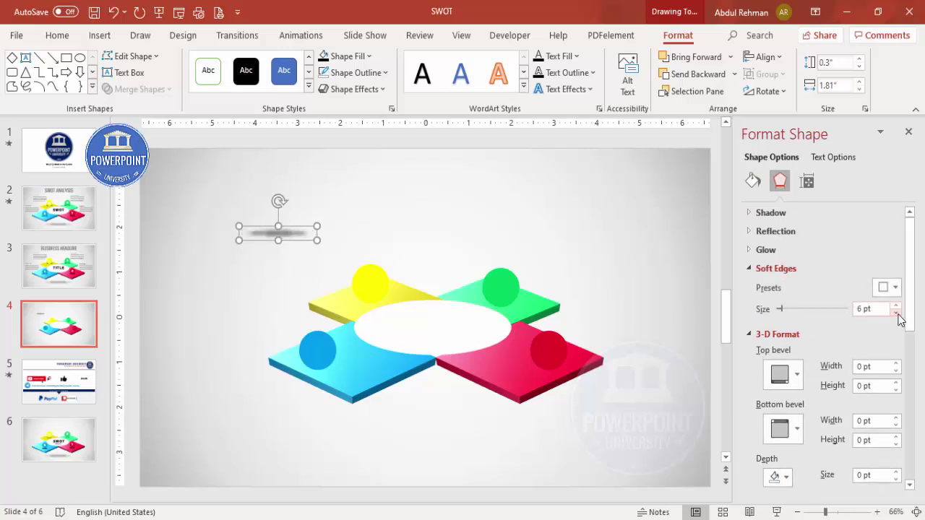
click(896, 306)
drag(278, 226, 316, 270)
drag(784, 310, 789, 311)
drag(289, 258, 330, 363)
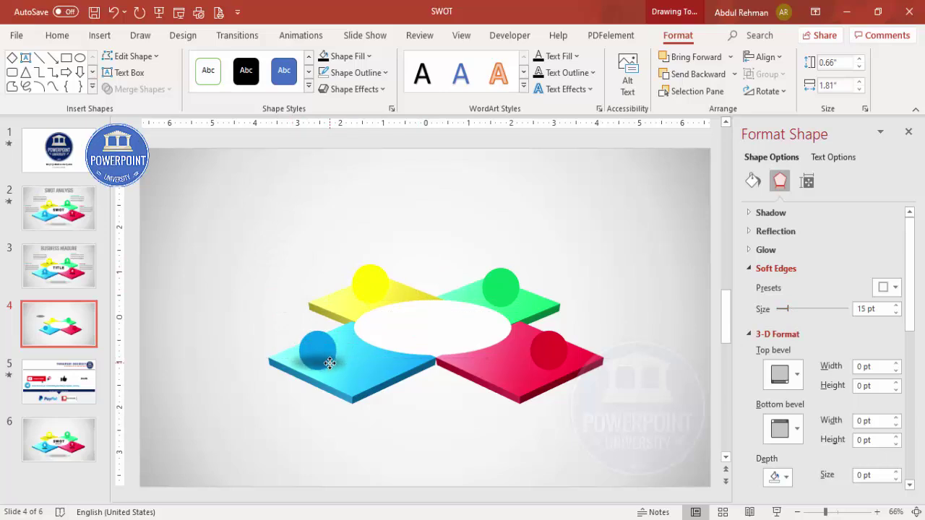
click(318, 347)
click(731, 58)
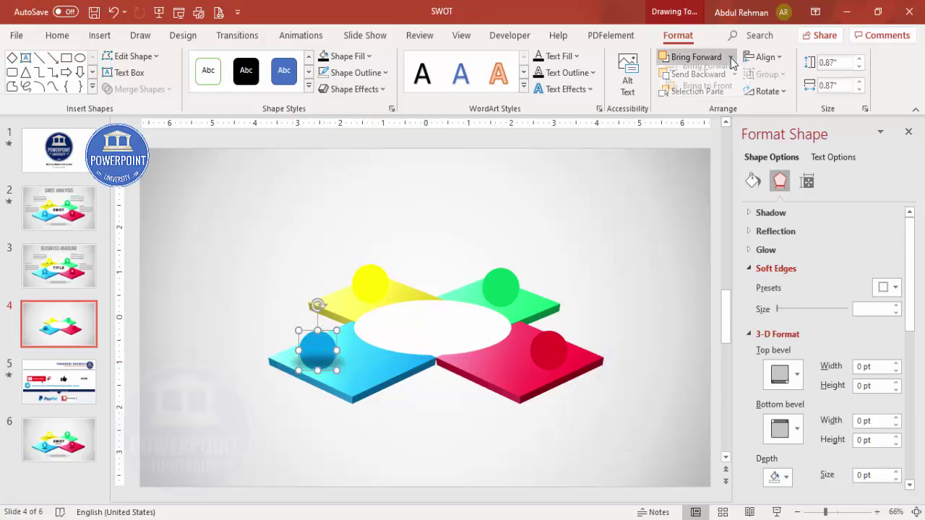
Step: Bring the blue and yellow balls in front of their shadows and position each shadow beneath its ball
click(704, 93)
click(341, 366)
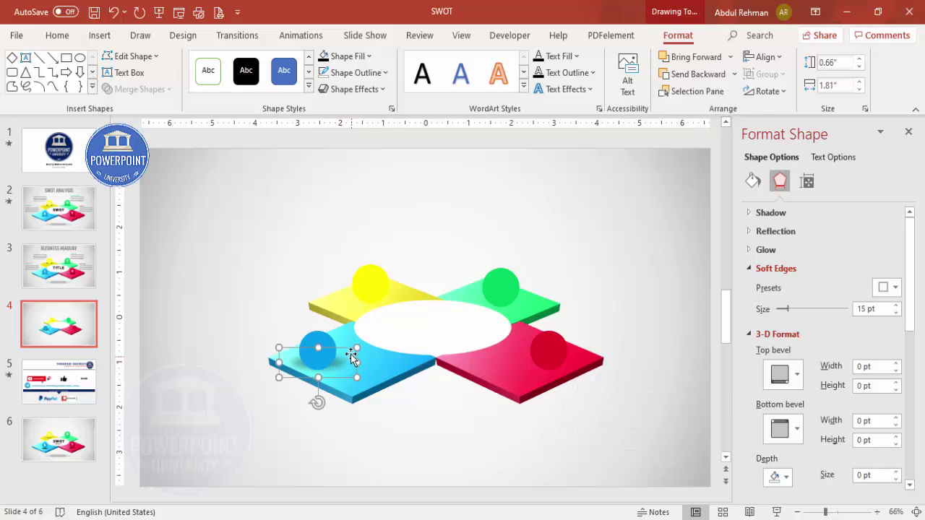
drag(349, 352, 391, 283)
click(347, 351)
click(372, 275)
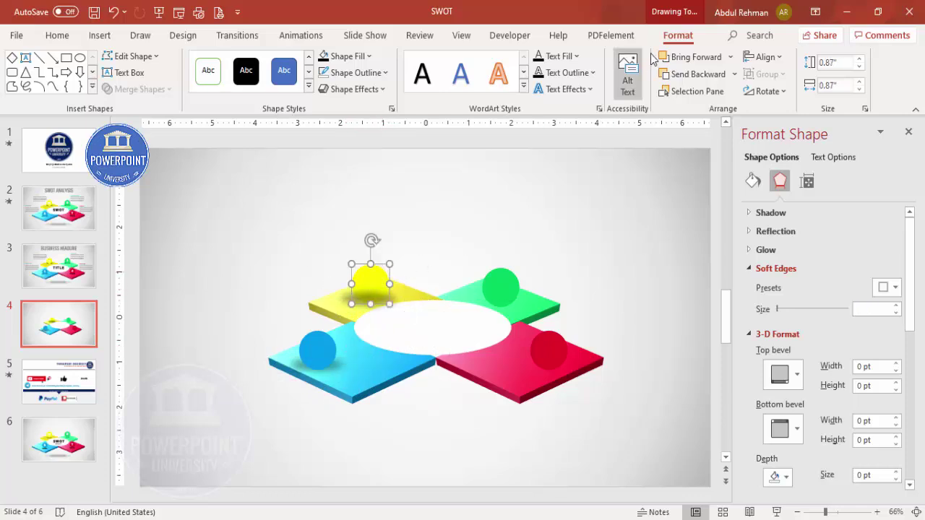
click(731, 57)
click(721, 93)
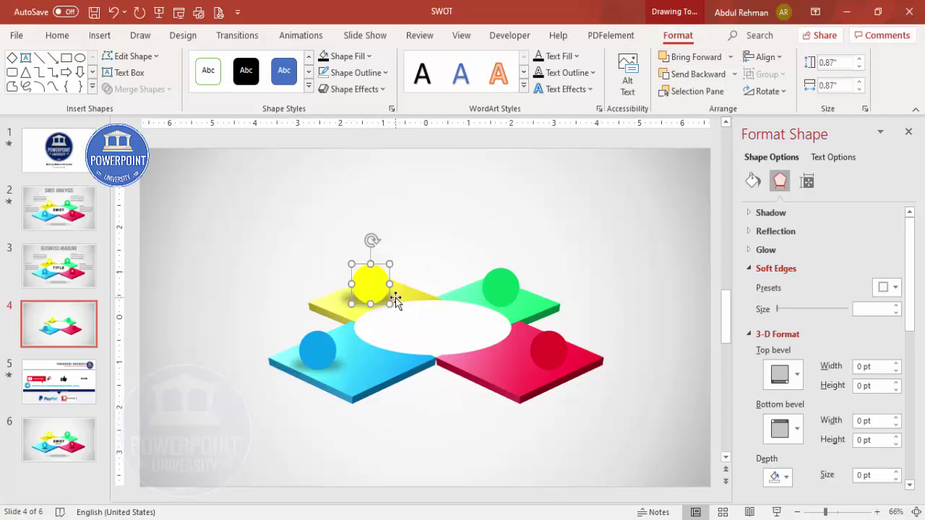
click(399, 295)
drag(409, 291, 510, 275)
Step: Bring the green and red balls to the front, place their shadows beneath them, and start a text box
click(511, 275)
click(730, 57)
click(705, 94)
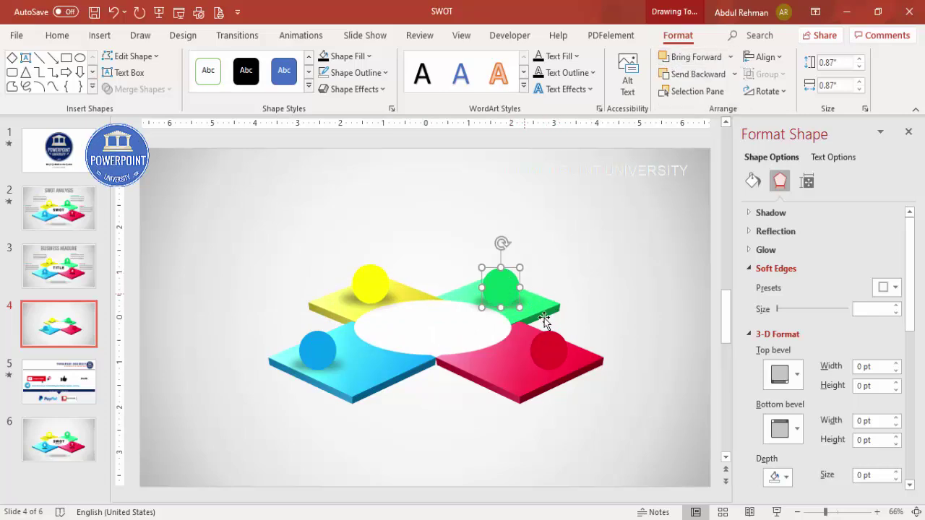
drag(531, 307, 560, 347)
click(549, 350)
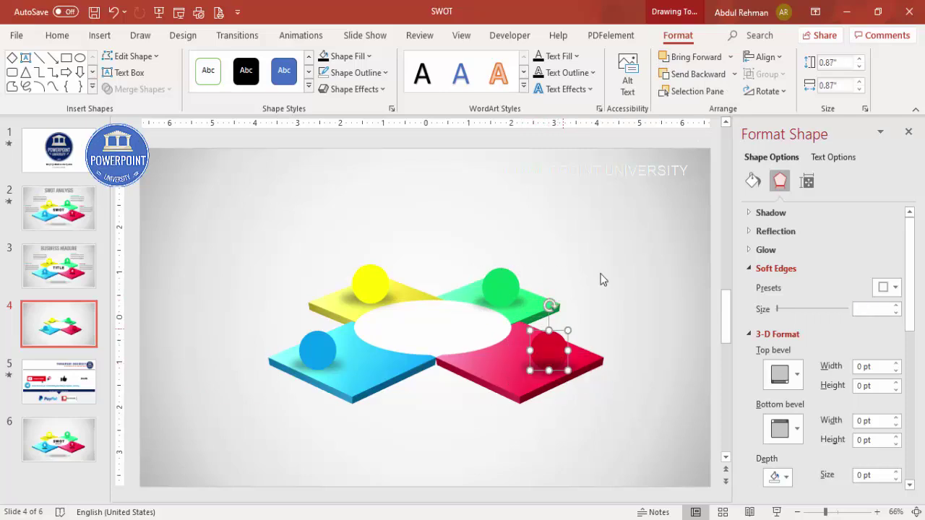
click(716, 58)
click(599, 285)
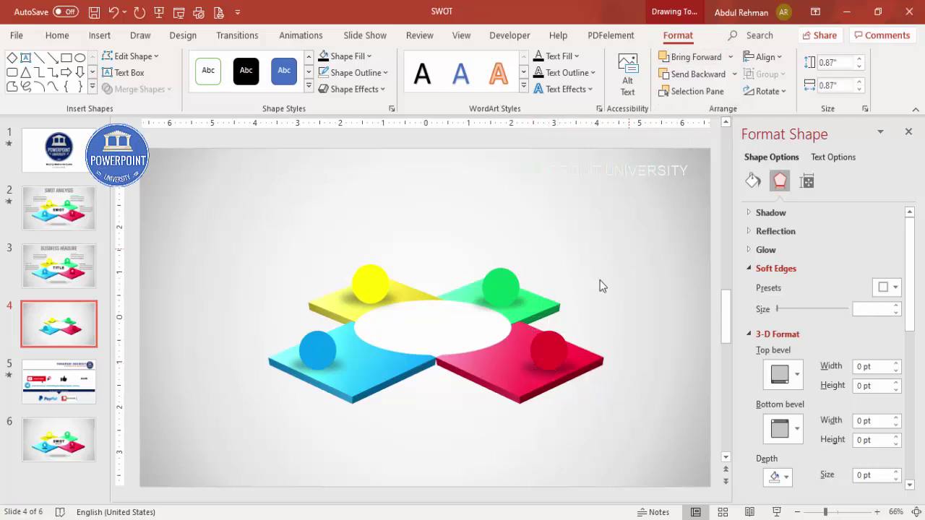
click(563, 357)
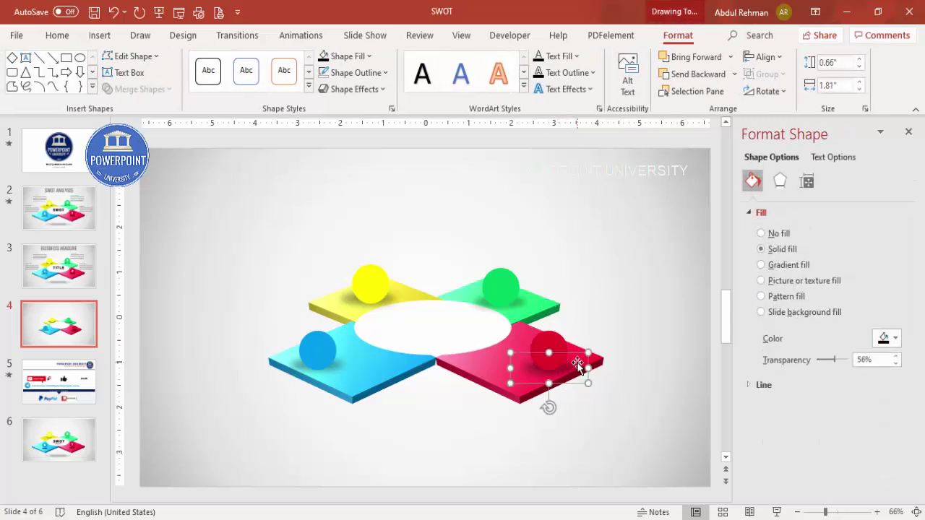
drag(578, 350, 578, 348)
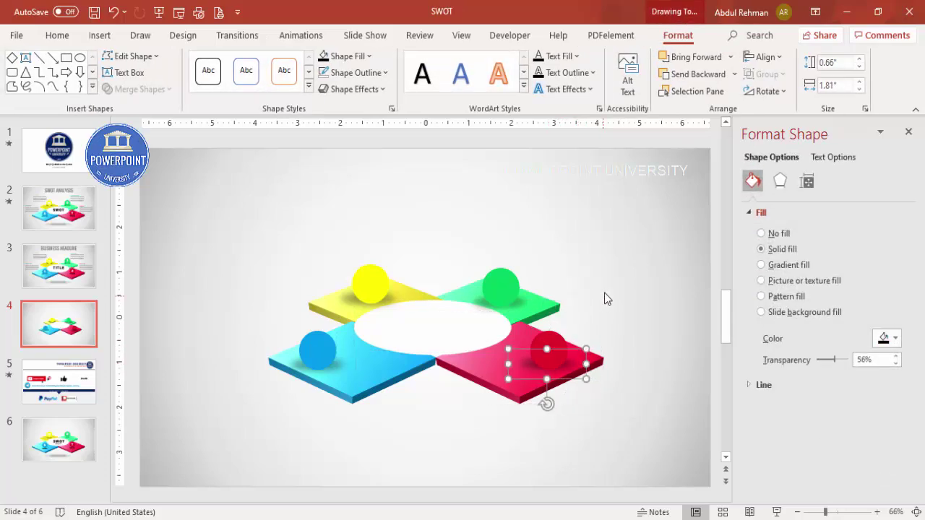
click(604, 295)
click(105, 37)
click(539, 72)
Step: Add a text box with a centred black letter S near the top of the slide
drag(442, 179, 484, 197)
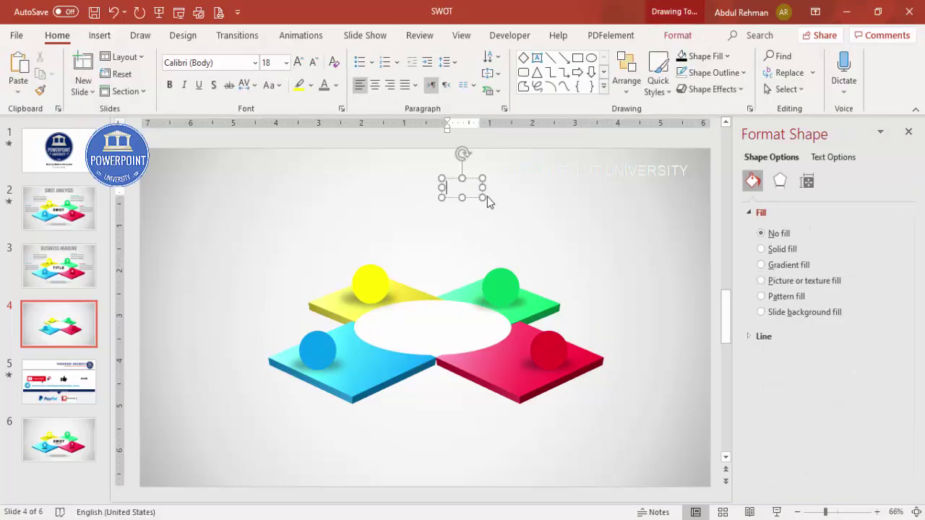
text(S)
click(477, 177)
click(375, 85)
click(336, 85)
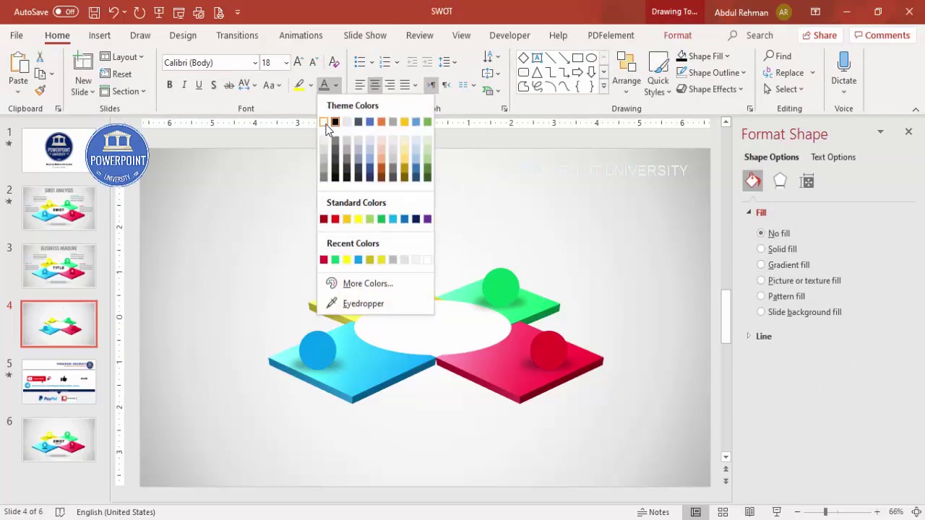
click(335, 123)
Step: Set the S letter to Arial Black at size 32
click(224, 66)
text(Arial Black)
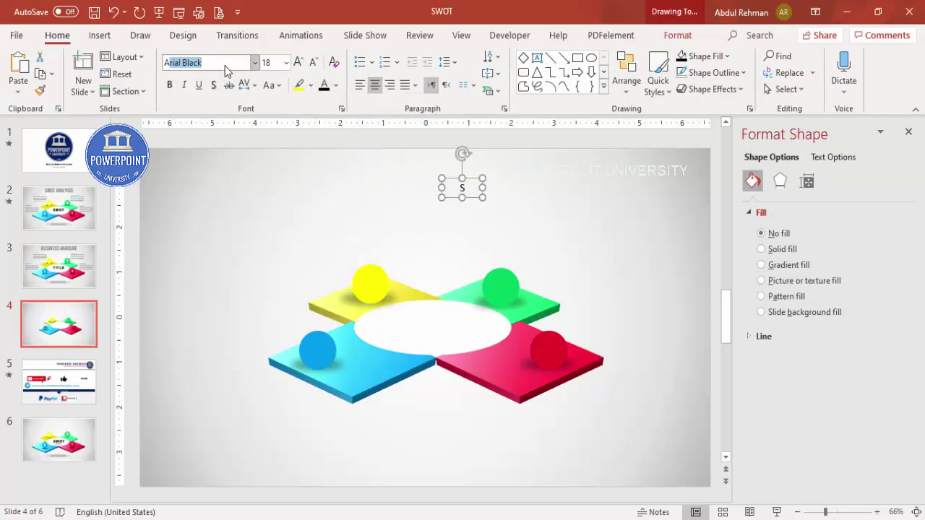
key(Return)
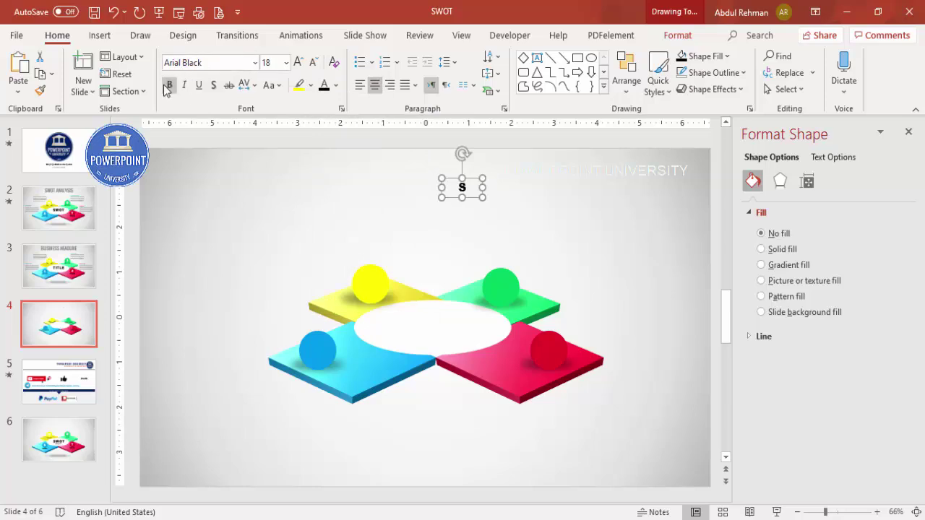
click(300, 65)
click(300, 65)
click(299, 65)
click(300, 65)
Step: Move the S onto the blue ball and make it white at size 40
drag(477, 182, 333, 335)
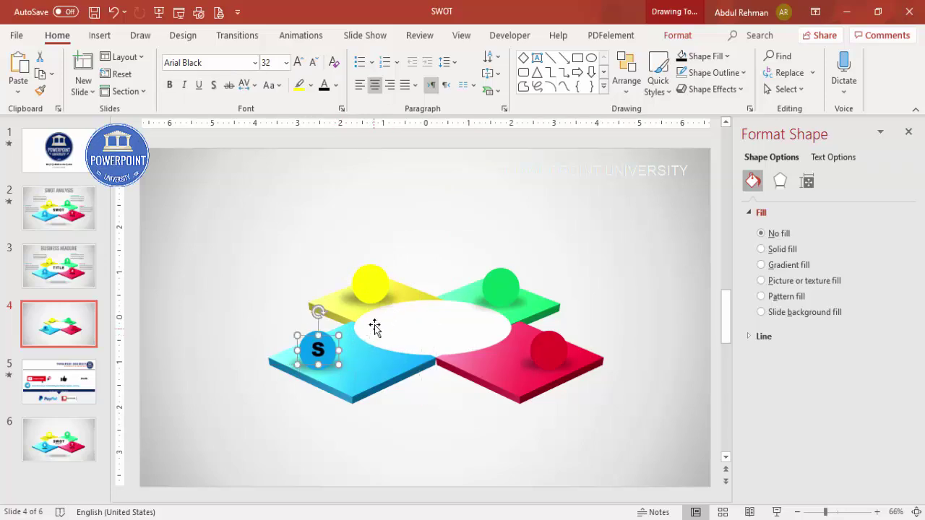
click(336, 85)
click(330, 122)
click(298, 62)
click(298, 63)
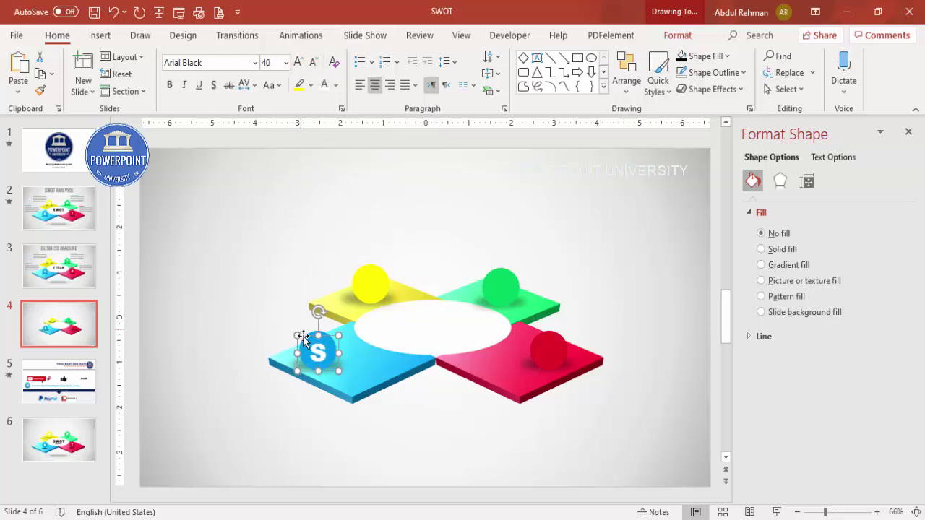
drag(327, 337, 385, 270)
Step: Change the copied letter on the yellow ball to W
double_click(371, 284)
text(W)
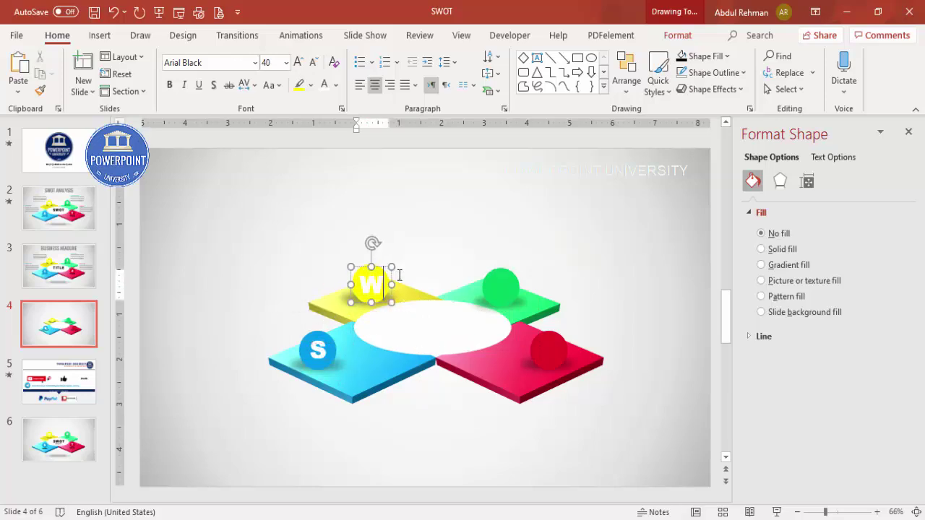
key(Escape)
key(Tab)
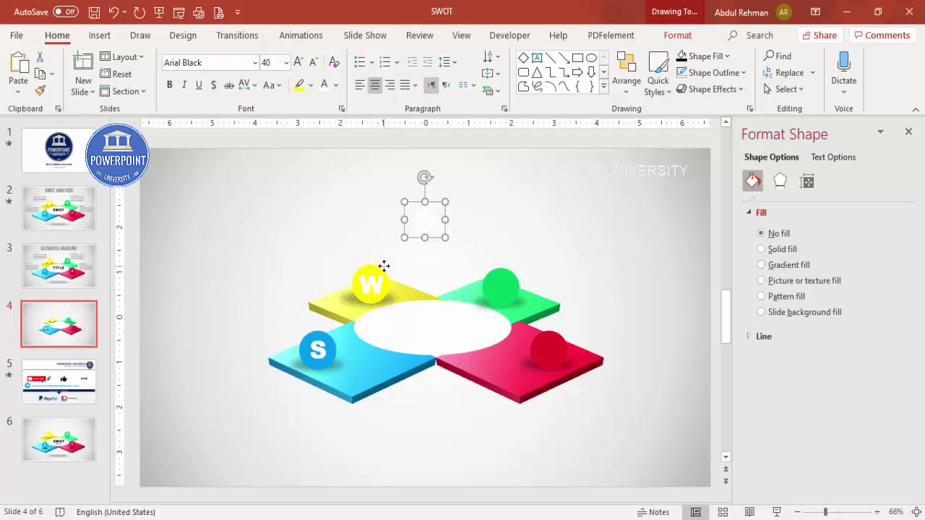
Step: Move a copy of the letter onto the green ball and change it to O
drag(433, 203, 560, 289)
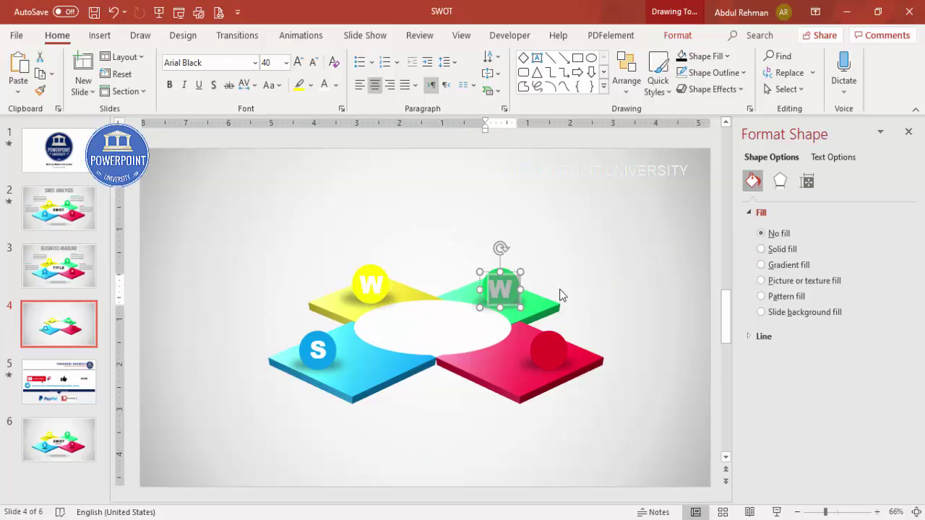
text(O)
click(514, 267)
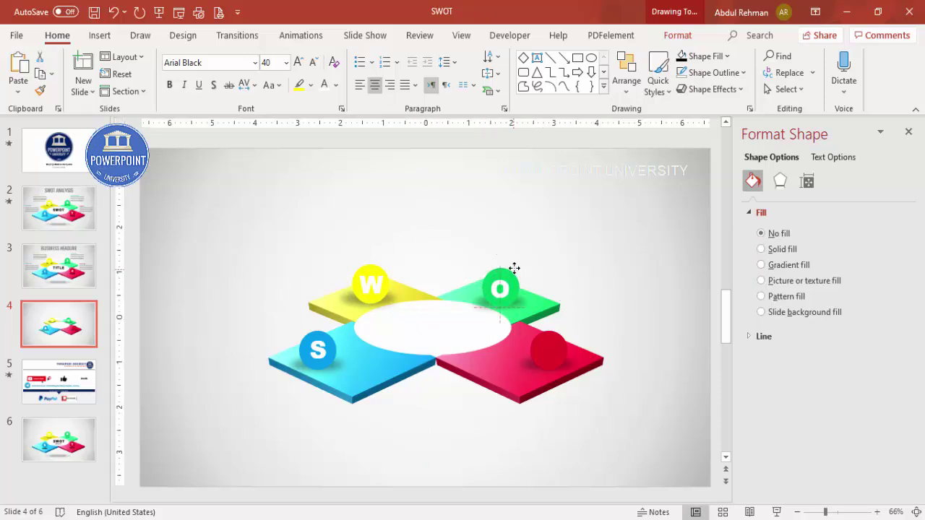
click(514, 267)
Step: Duplicate the O box onto the red ball and change it to T
key(ctrl+v)
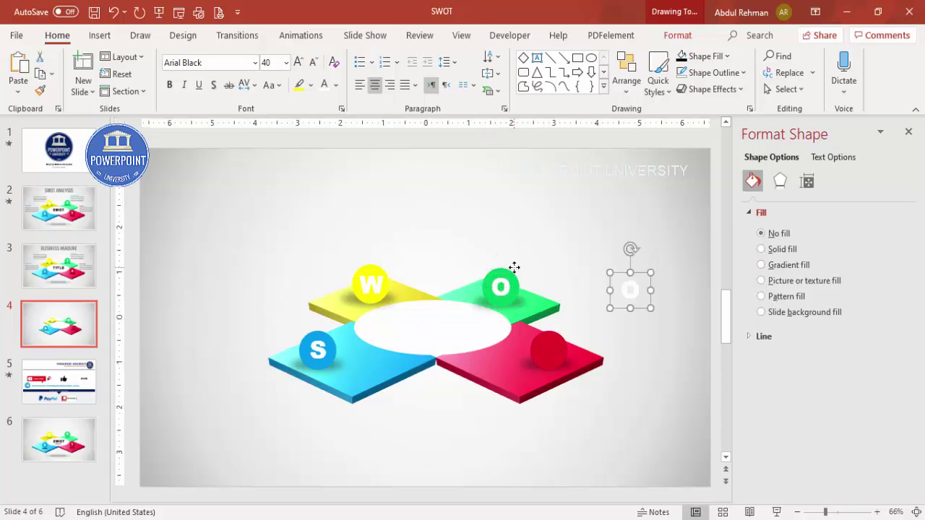
drag(644, 273, 560, 332)
text(T)
click(574, 250)
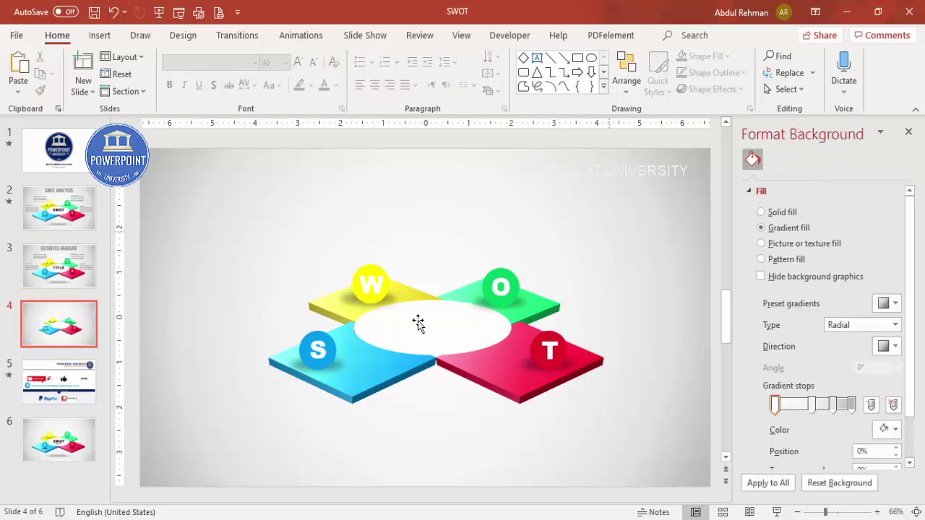
Step: Insert a centred text box reading 'SWOT' inside the white oval
click(99, 36)
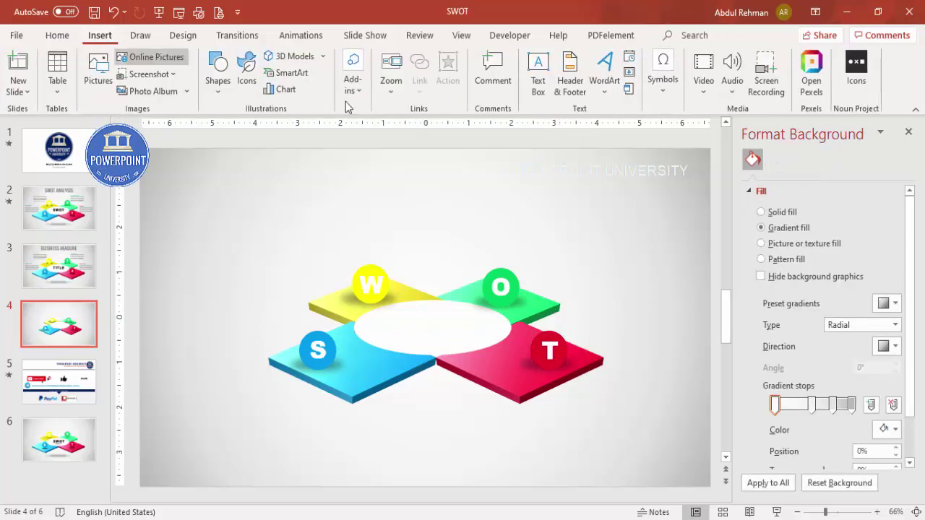
click(538, 72)
drag(384, 317, 471, 334)
text(SWOT)
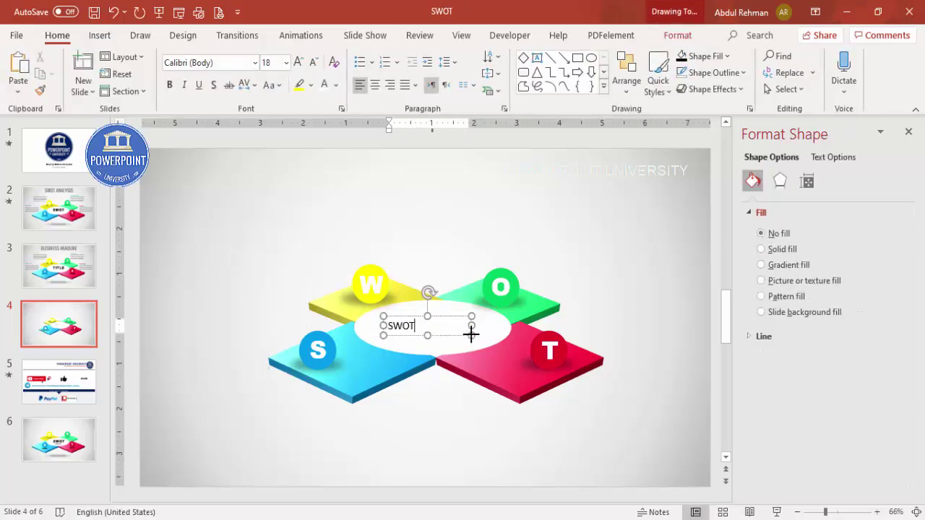
click(438, 318)
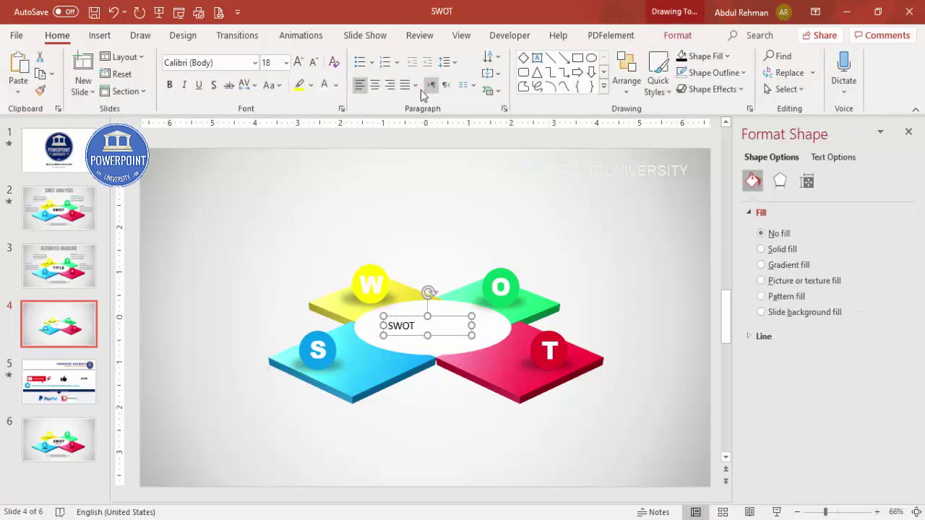
click(375, 85)
Step: Format the SWOT text as black Arial Black at size 36
click(337, 88)
click(338, 125)
click(236, 67)
text(Ri)
text(Ar)
key(Return)
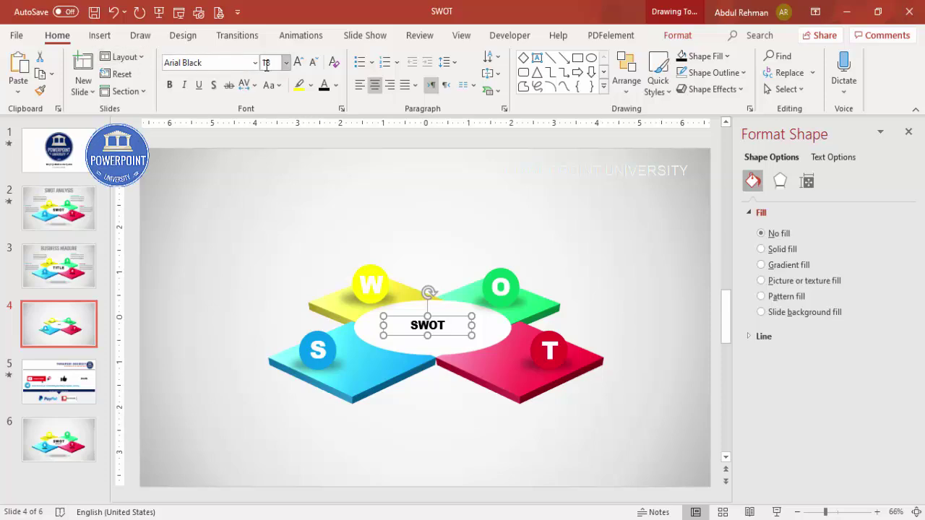
click(297, 62)
click(297, 62)
click(297, 63)
click(297, 62)
click(297, 63)
Step: Reposition the SWOT label to sit centred on the white oval
click(458, 308)
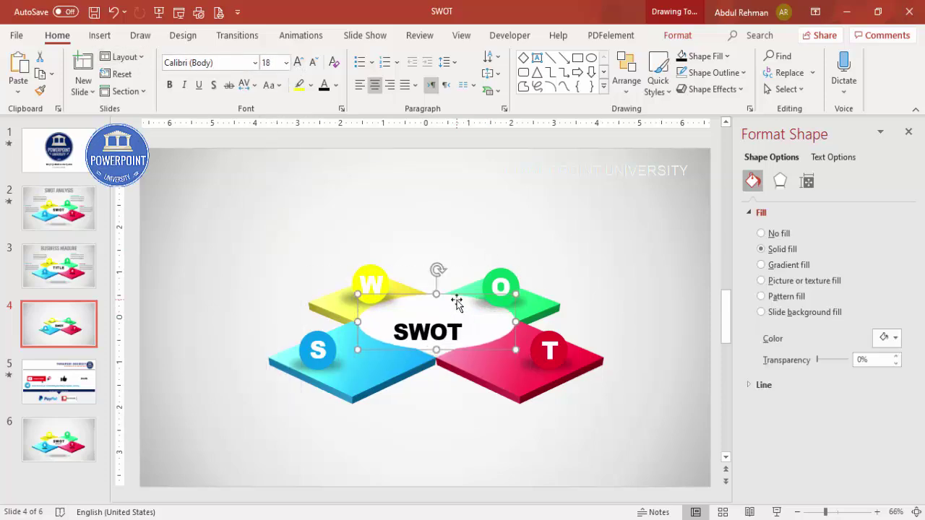
click(452, 320)
drag(453, 320, 465, 312)
Step: Apply a Perspective shadow preset from Text Effects to the SWOT label
click(679, 38)
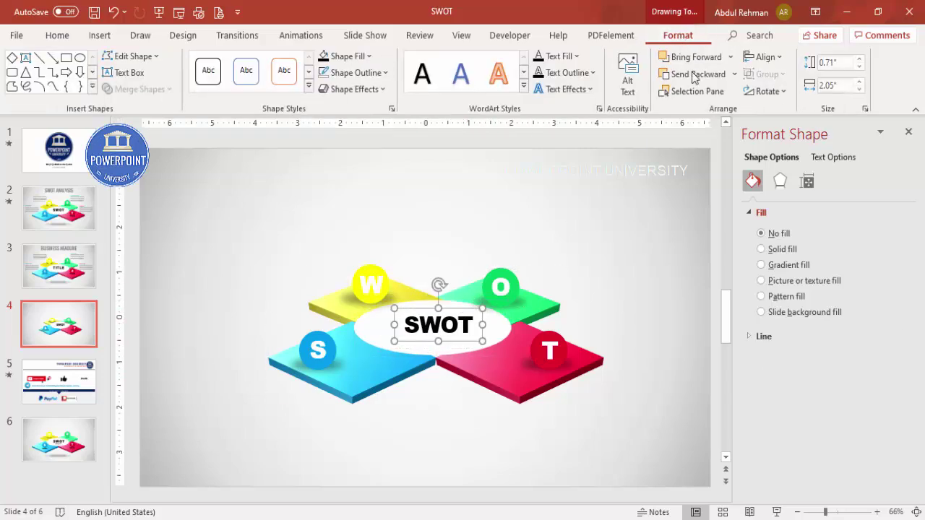
click(585, 91)
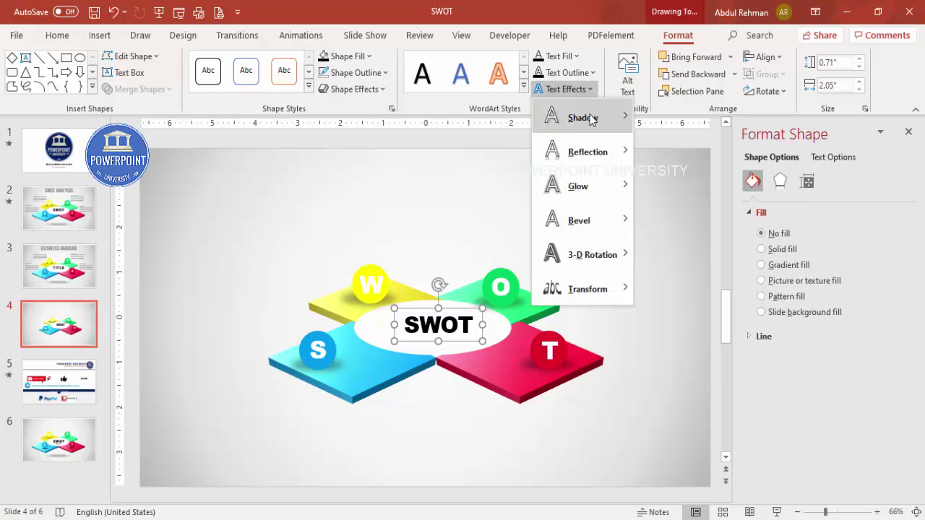
mouse_move(591, 118)
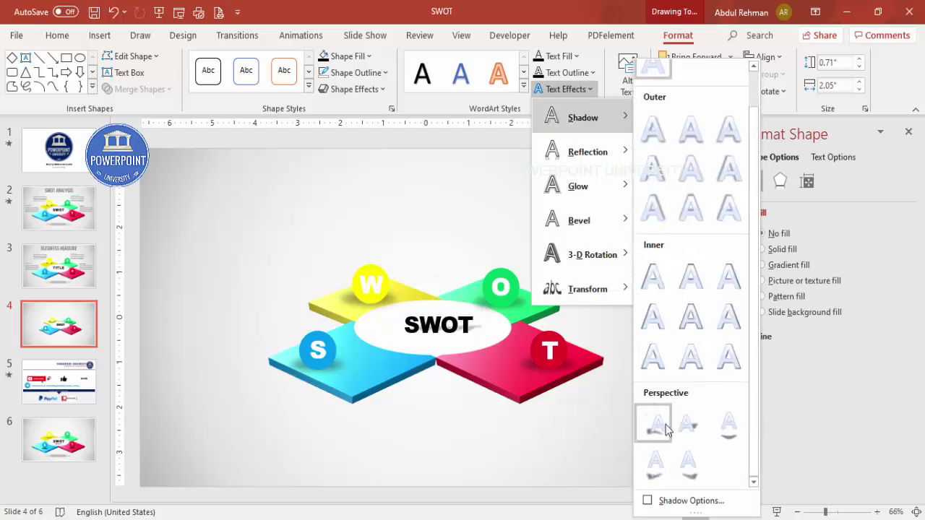
click(653, 423)
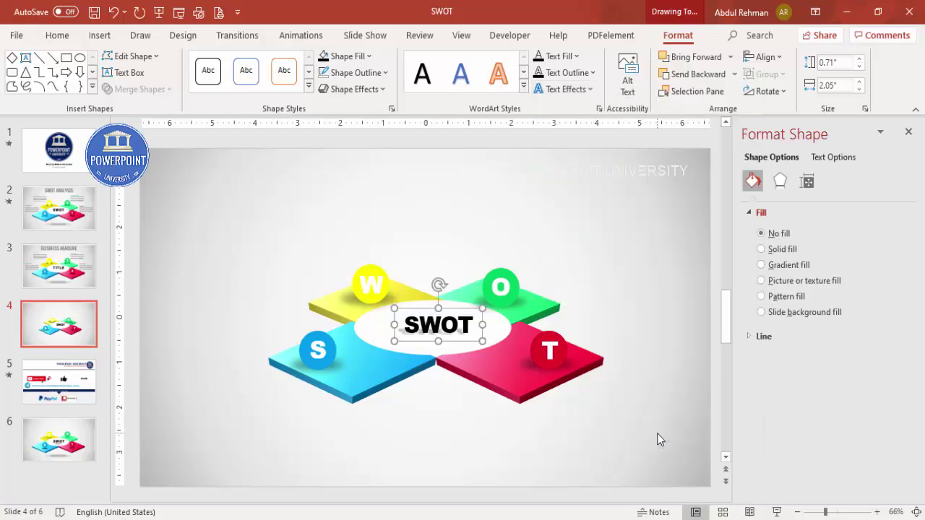
click(653, 252)
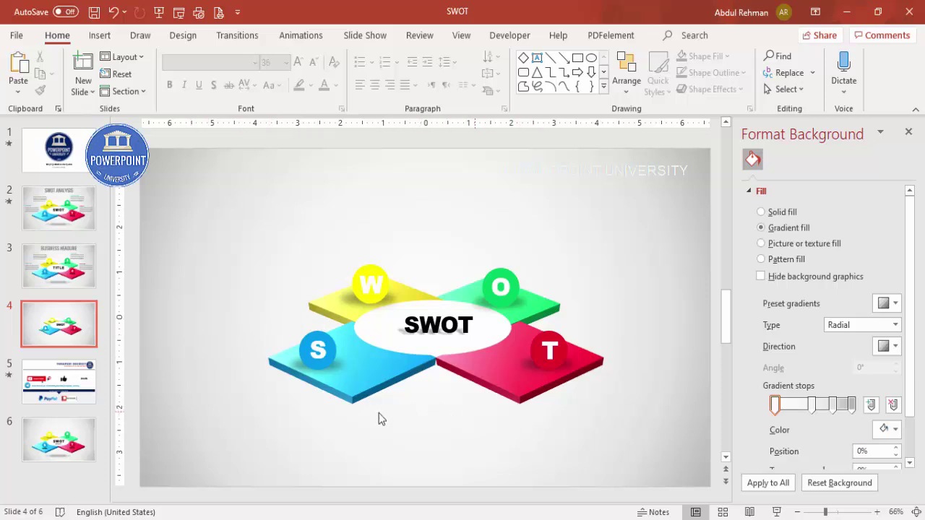
Step: Move the shadow oval below the tiles, widen it to 4.38" and set 74% transparency
click(347, 368)
drag(347, 368, 549, 467)
drag(482, 438, 475, 433)
drag(831, 360, 840, 360)
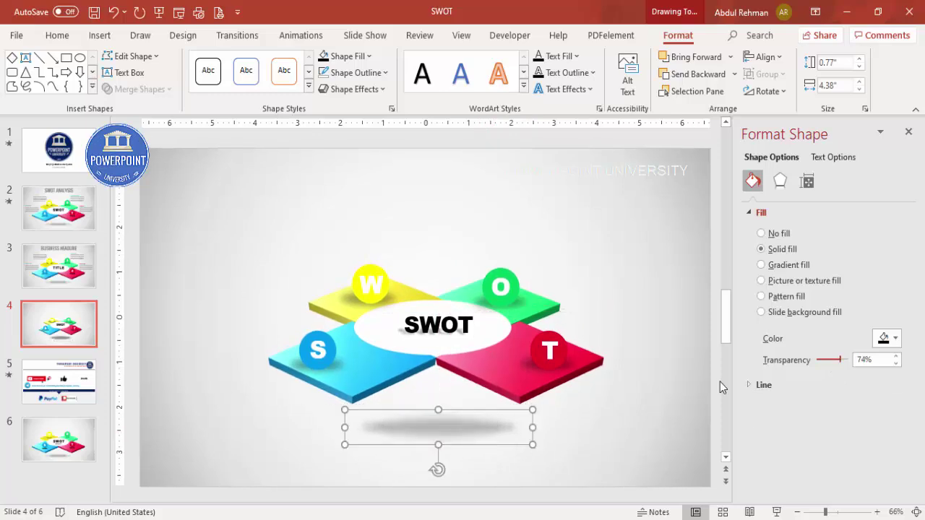
drag(434, 434, 434, 424)
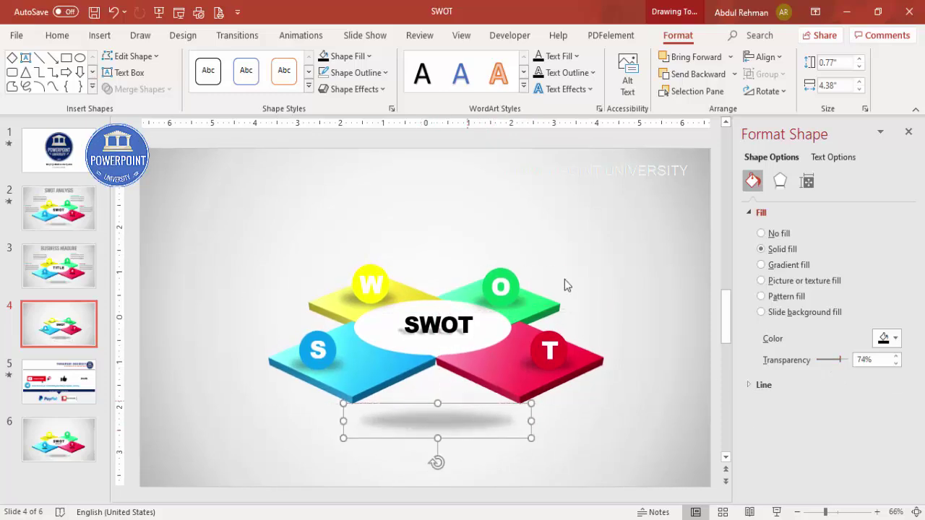